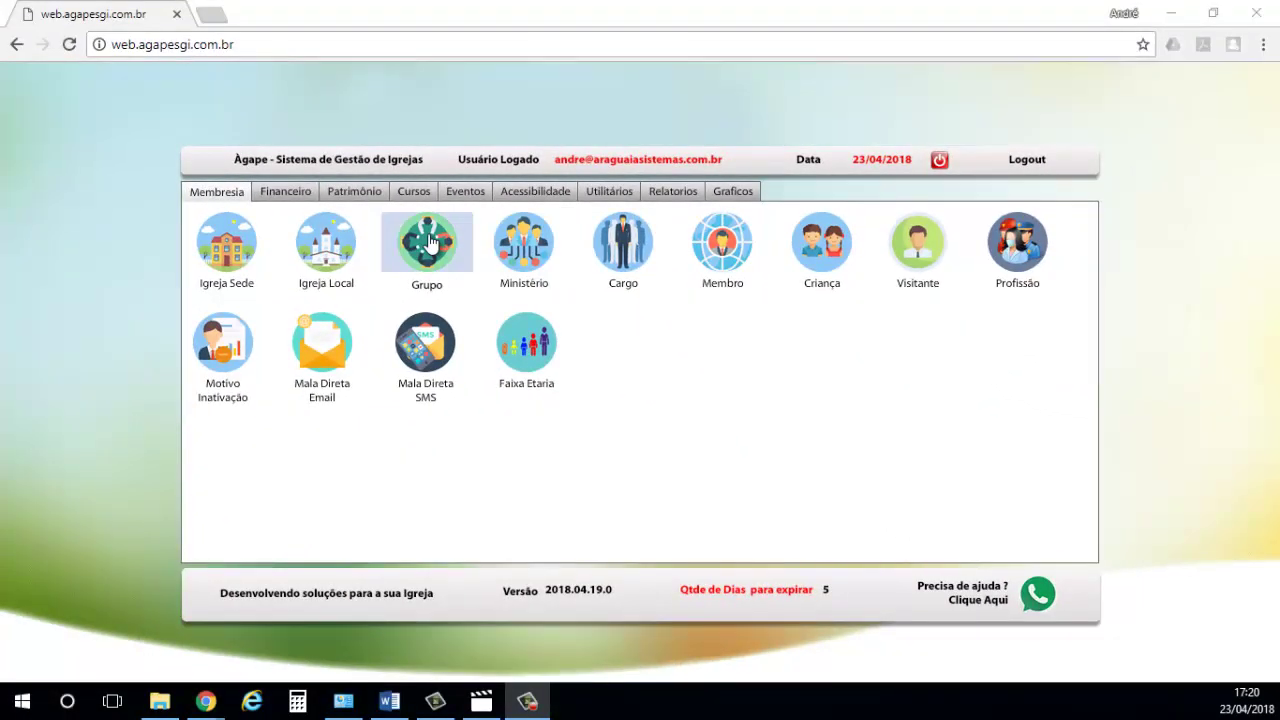
# - Open the Cadastro de Grupo form from the Membresia page's Grupo icon
pyautogui.click(405, 252)
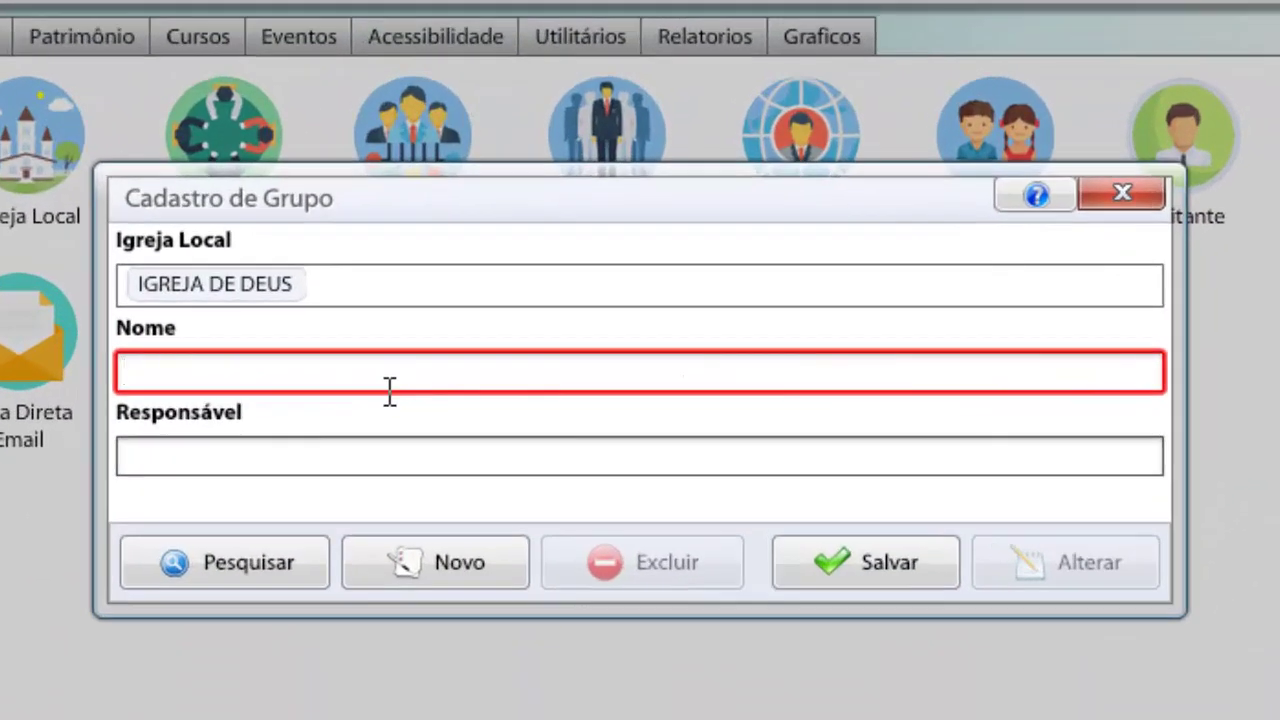
# - Save group GRUPO DE JOVENS with the pastor's name, unaccented, as Responsável
pyautogui.write('GRUPO DE JONE')
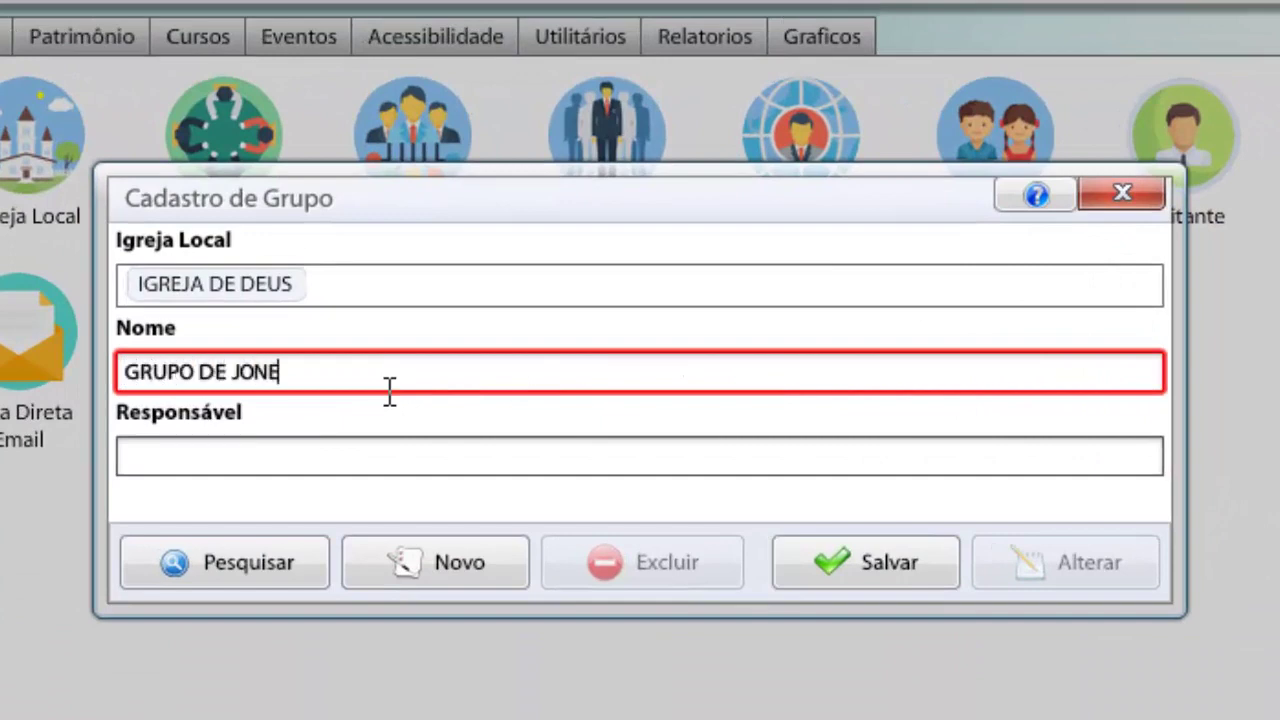
pyautogui.press('BackSpace')
pyautogui.write('VENS')
pyautogui.click(294, 454)
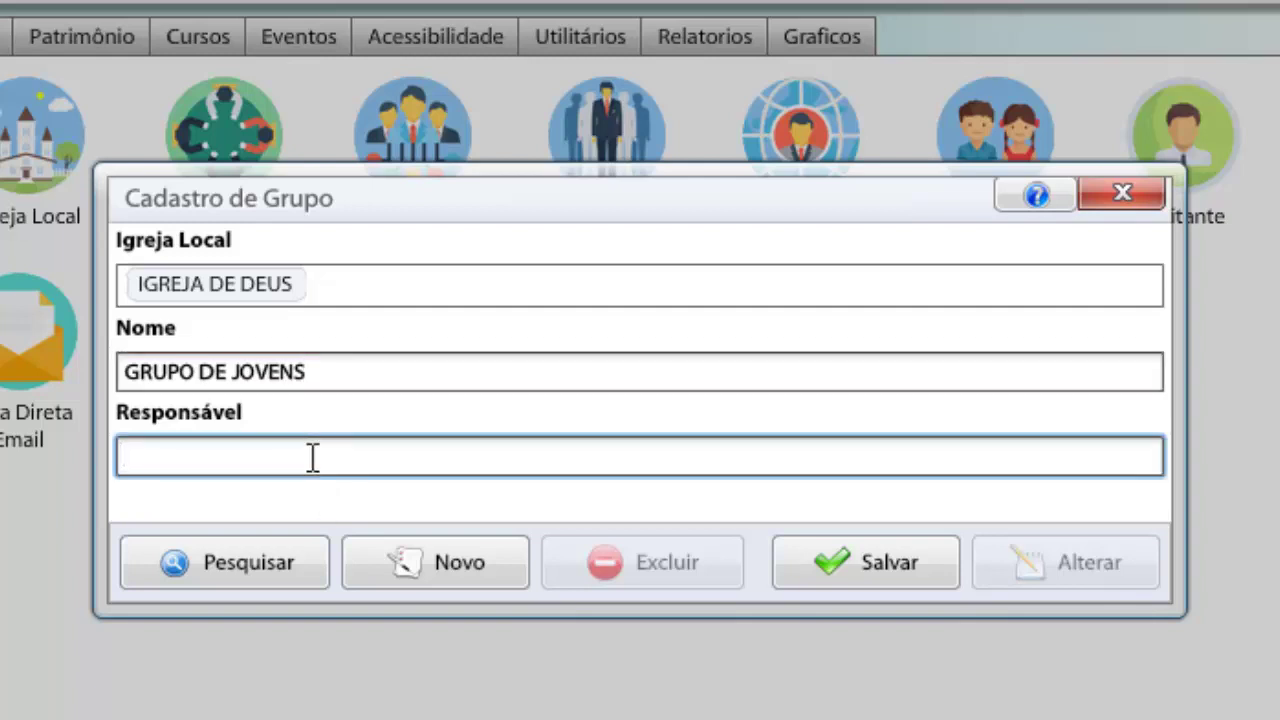
pyautogui.write('PR. JOSé')
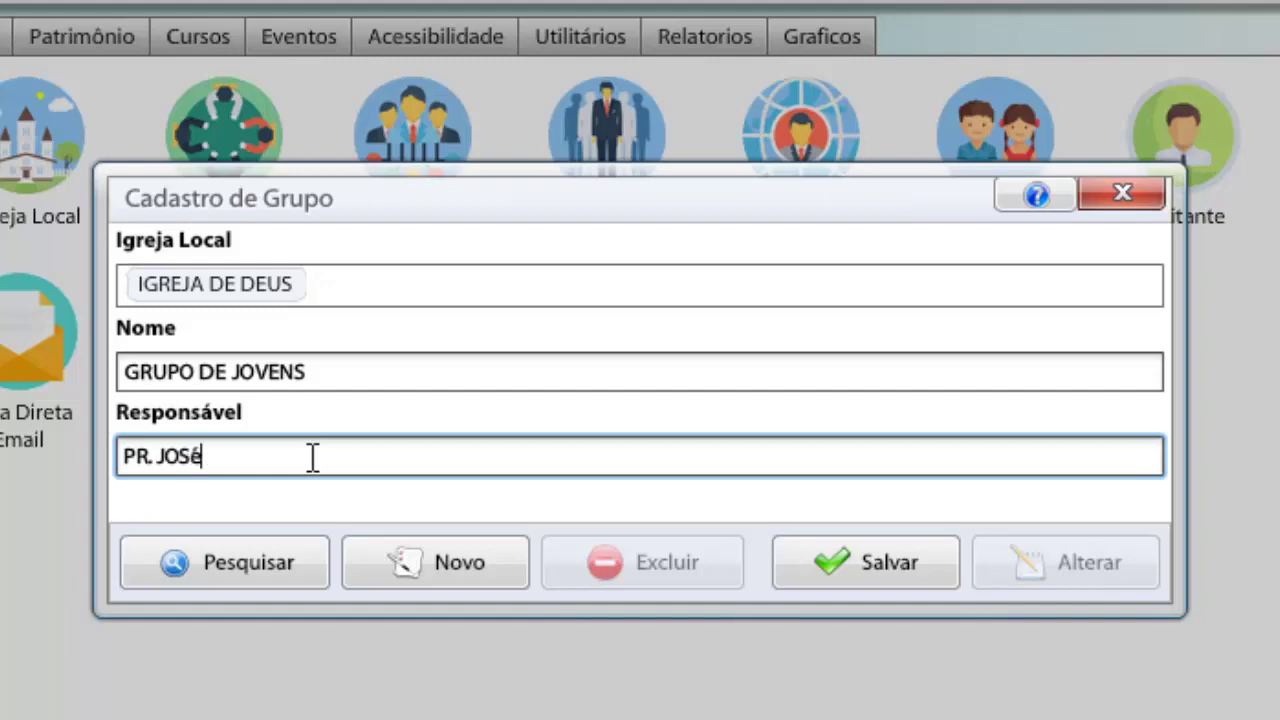
pyautogui.press('BackSpace')
pyautogui.write('E')
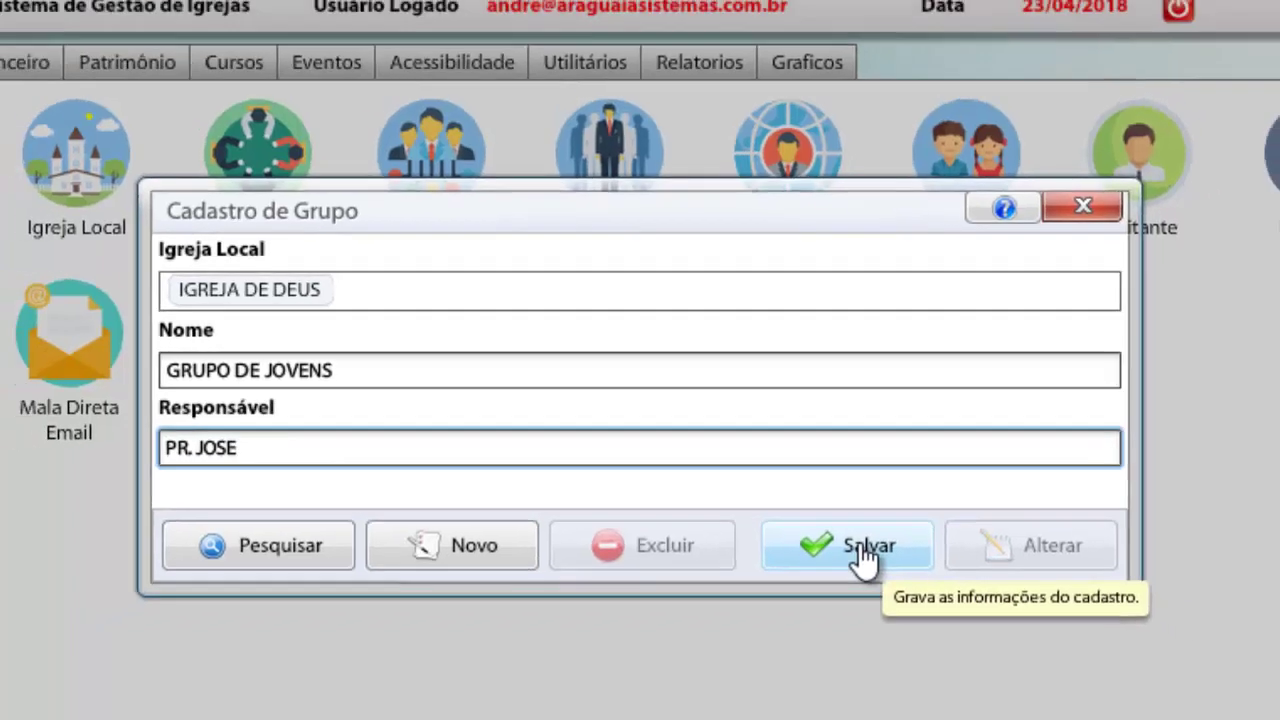
pyautogui.click(885, 570)
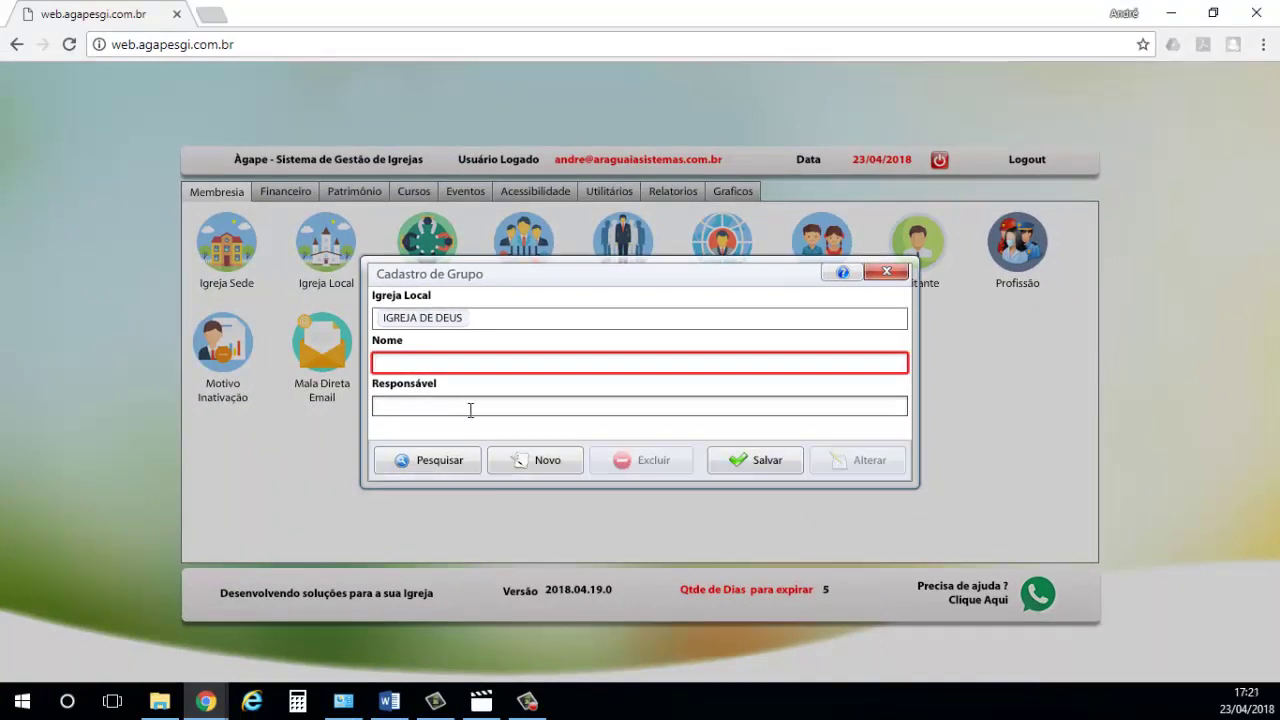
# - Search registered groups and select GRUPO DE JOVENS from the two active results
pyautogui.click(429, 466)
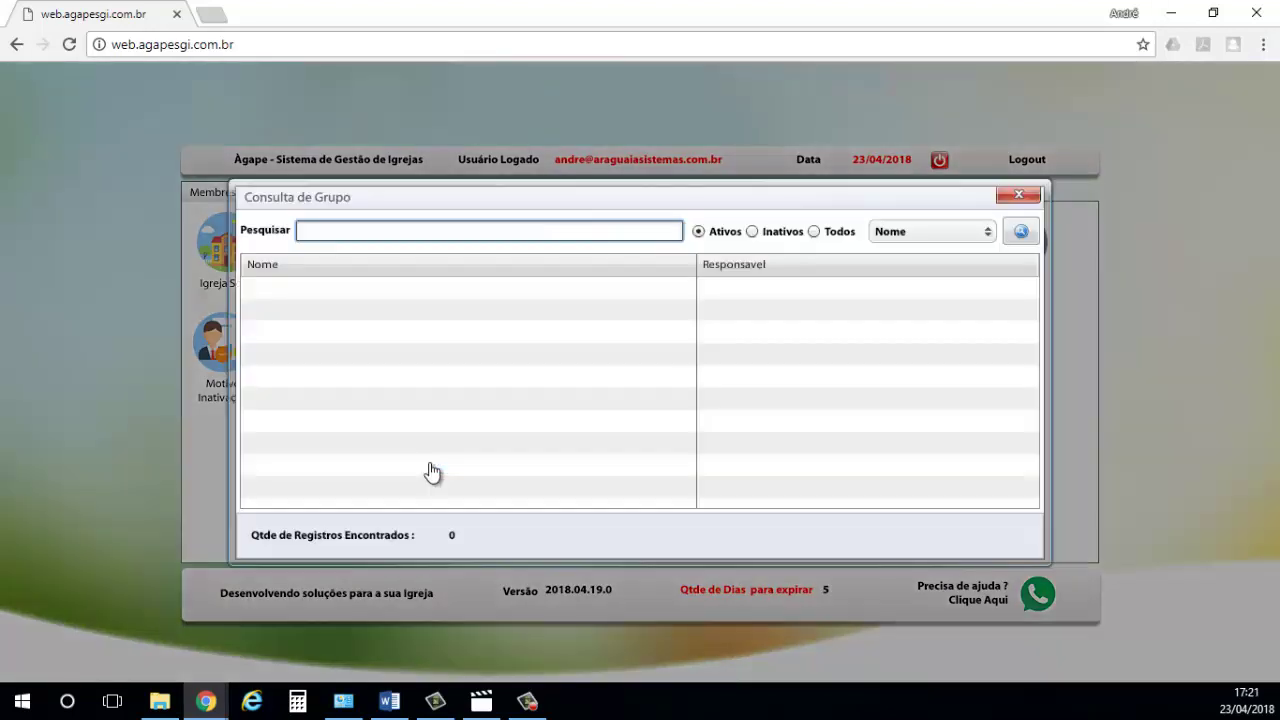
pyautogui.click(1021, 232)
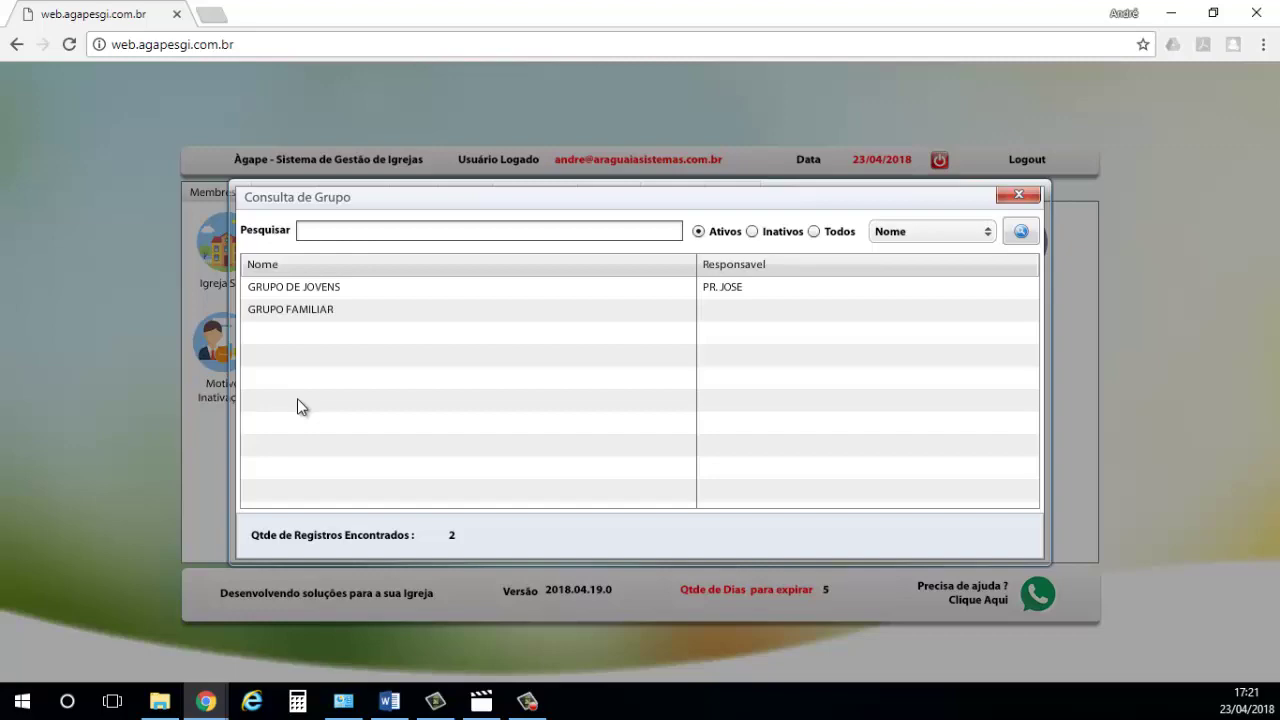
pyautogui.doubleClick(1000, 287)
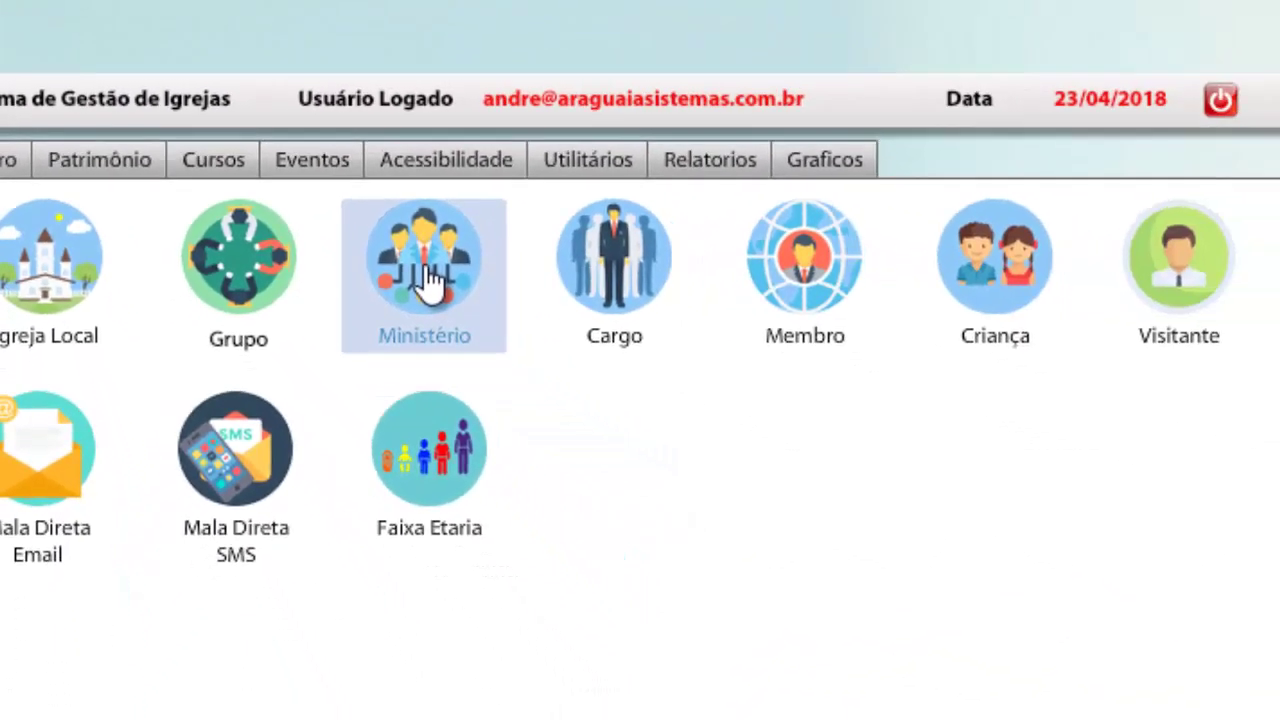
# - Save ministry MISSÕES with its responsible pastor, then bring up Consulta Ministério
pyautogui.click(598, 440)
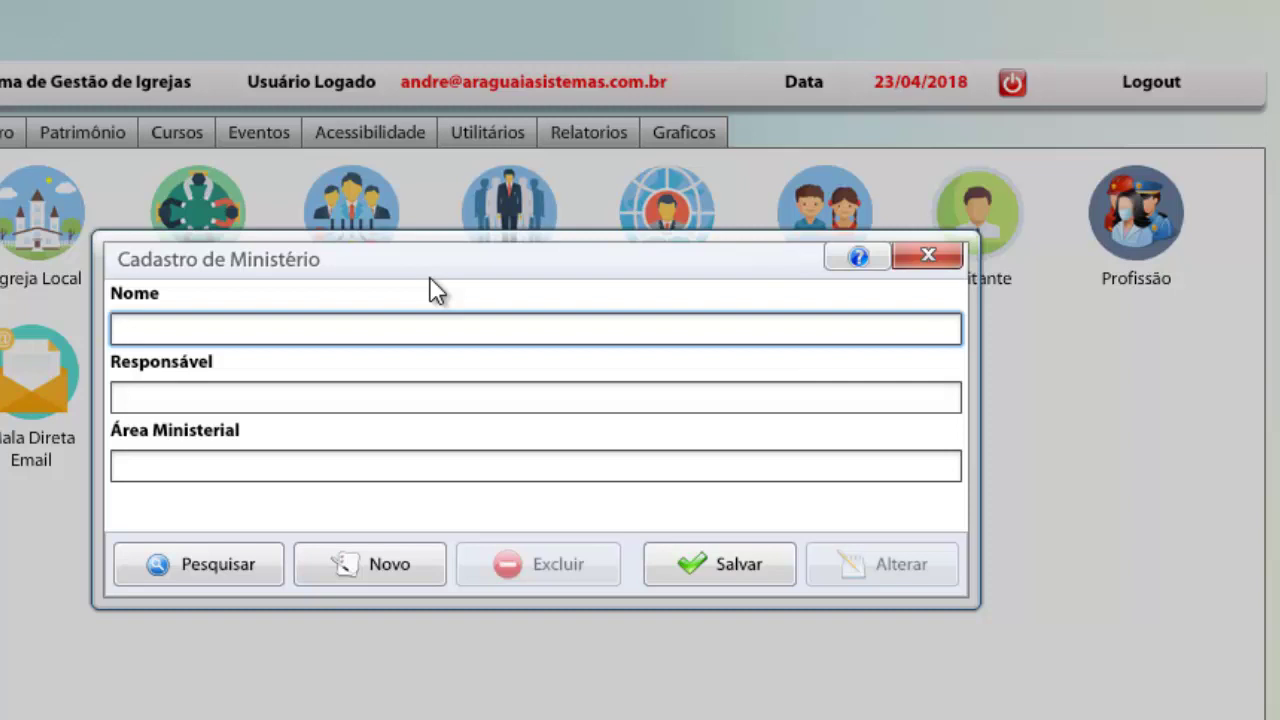
pyautogui.write('MISSÕES')
pyautogui.click(351, 399)
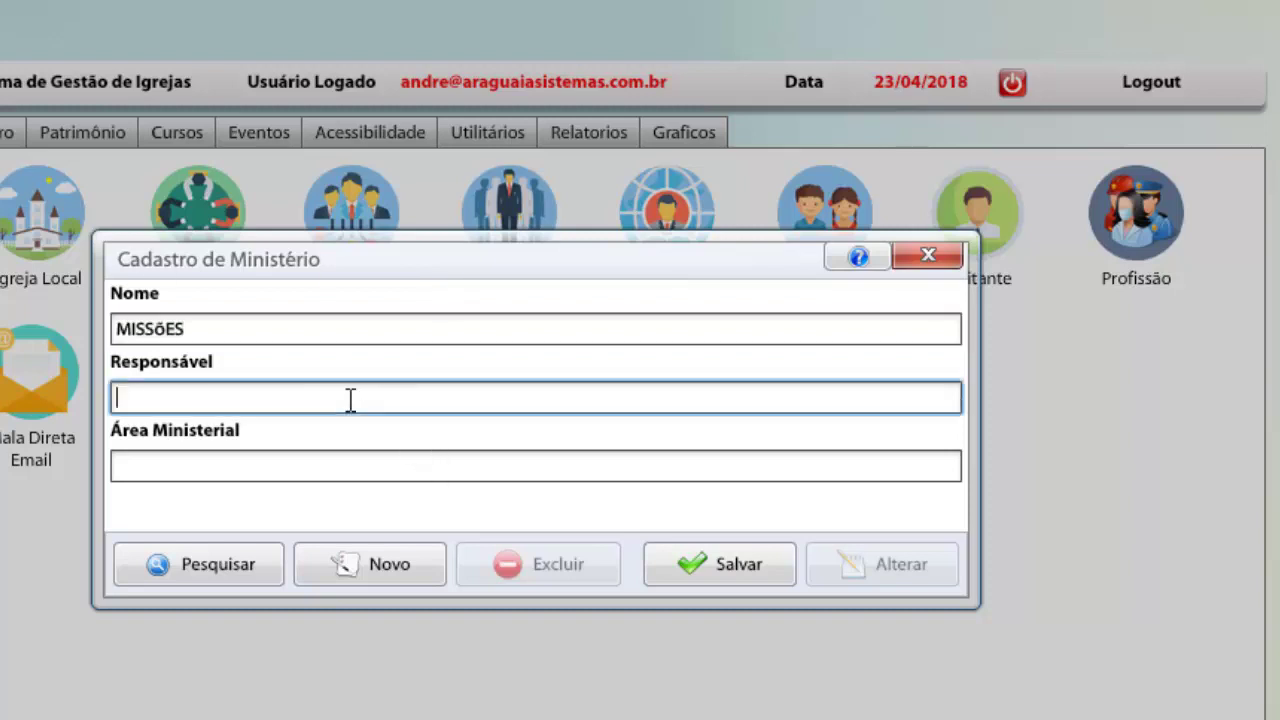
pyautogui.write('PR. PAULO')
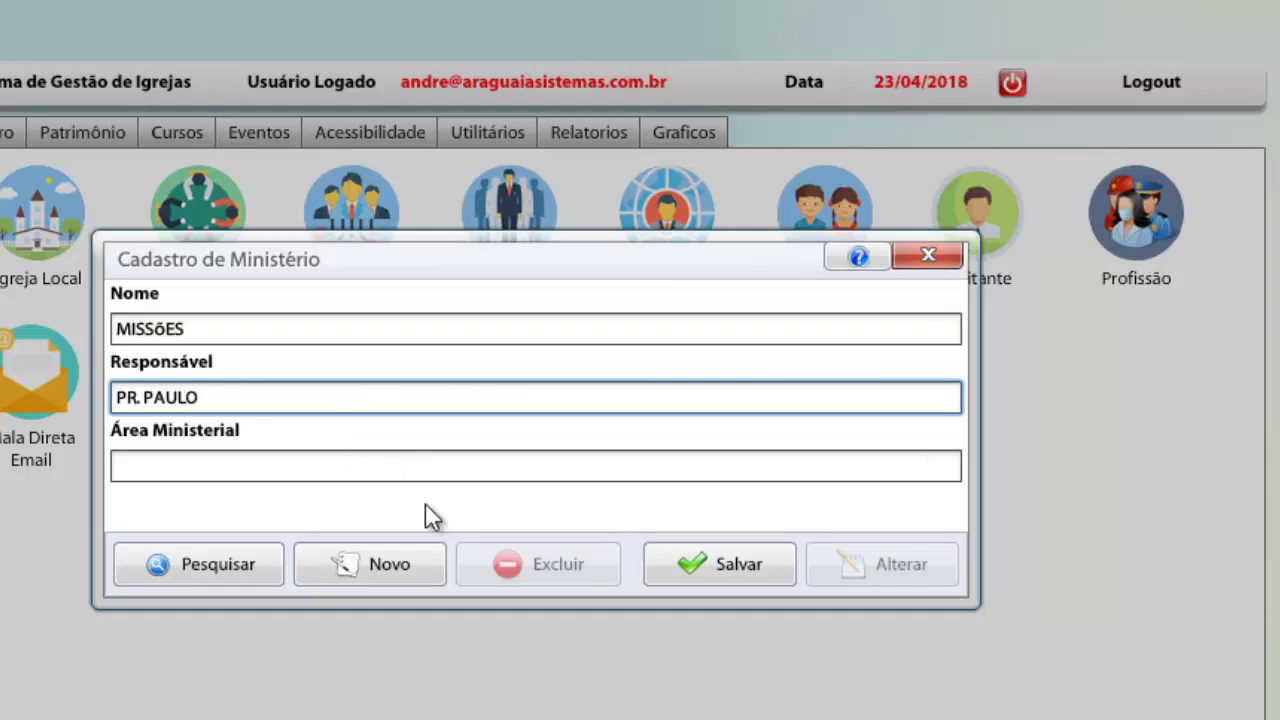
pyautogui.click(728, 564)
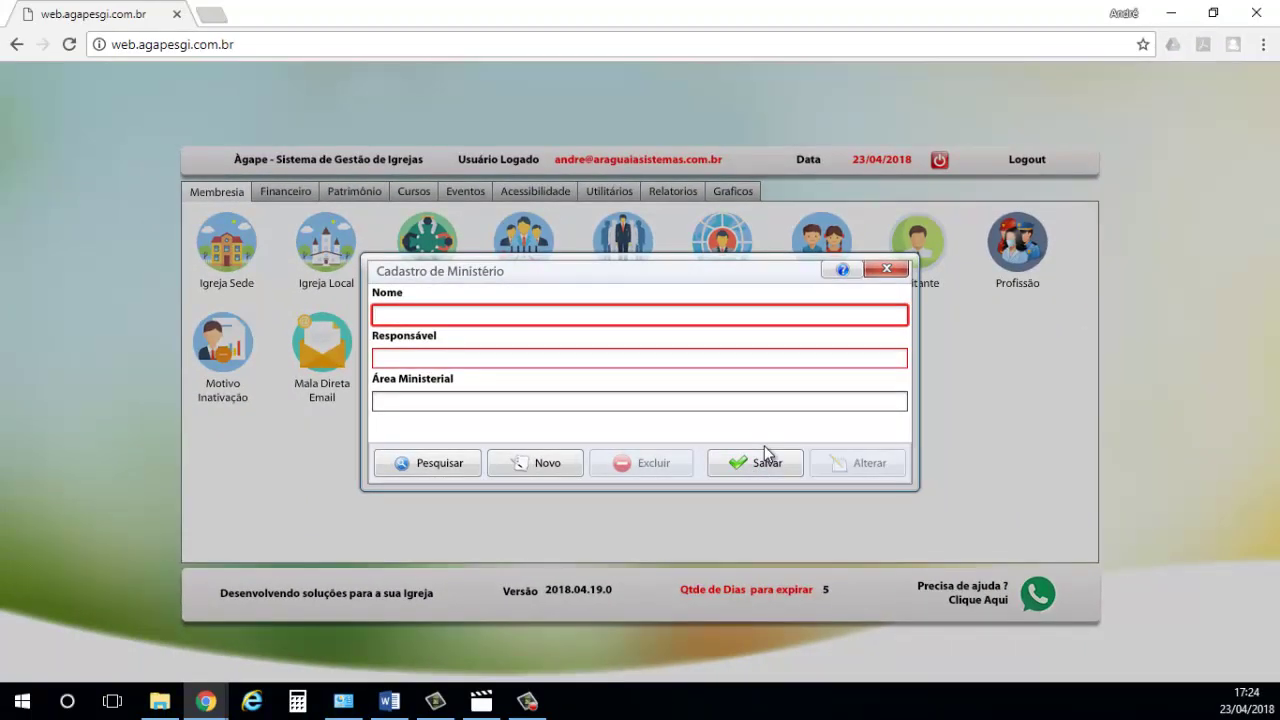
pyautogui.click(428, 466)
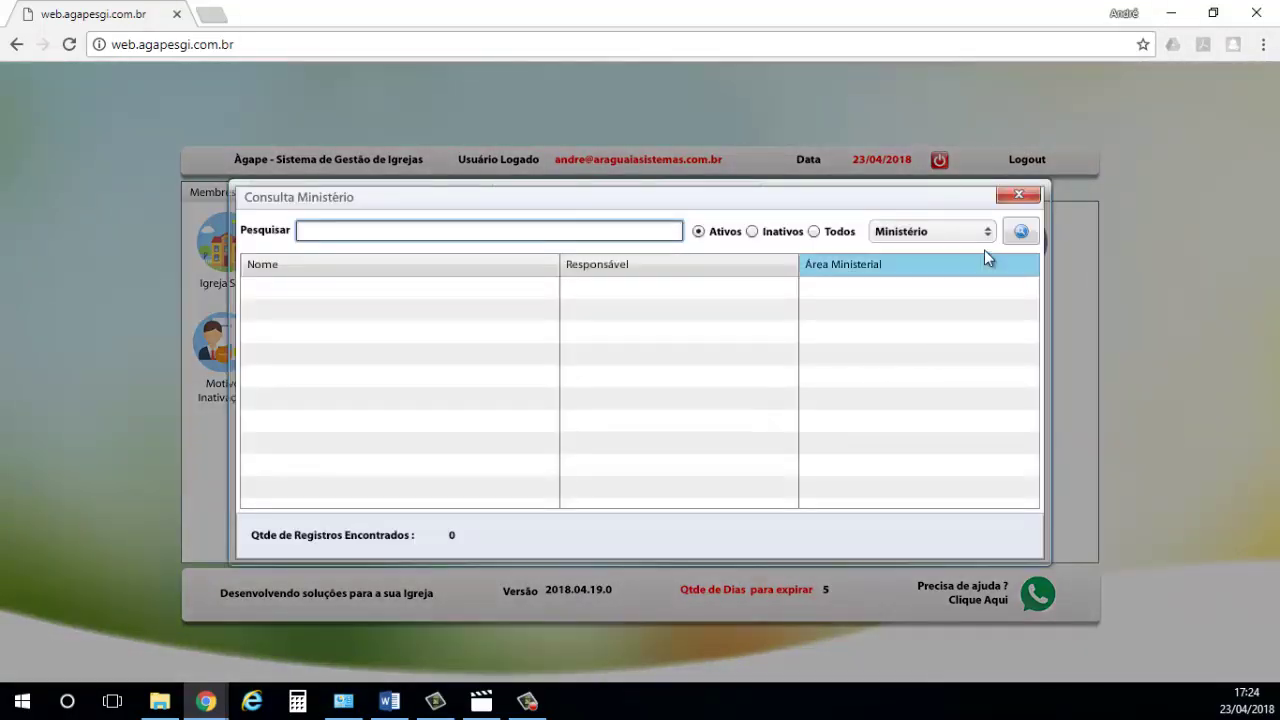
# - List the six active ministries to confirm MISSÕES, then close both ministry windows
pyautogui.click(1021, 232)
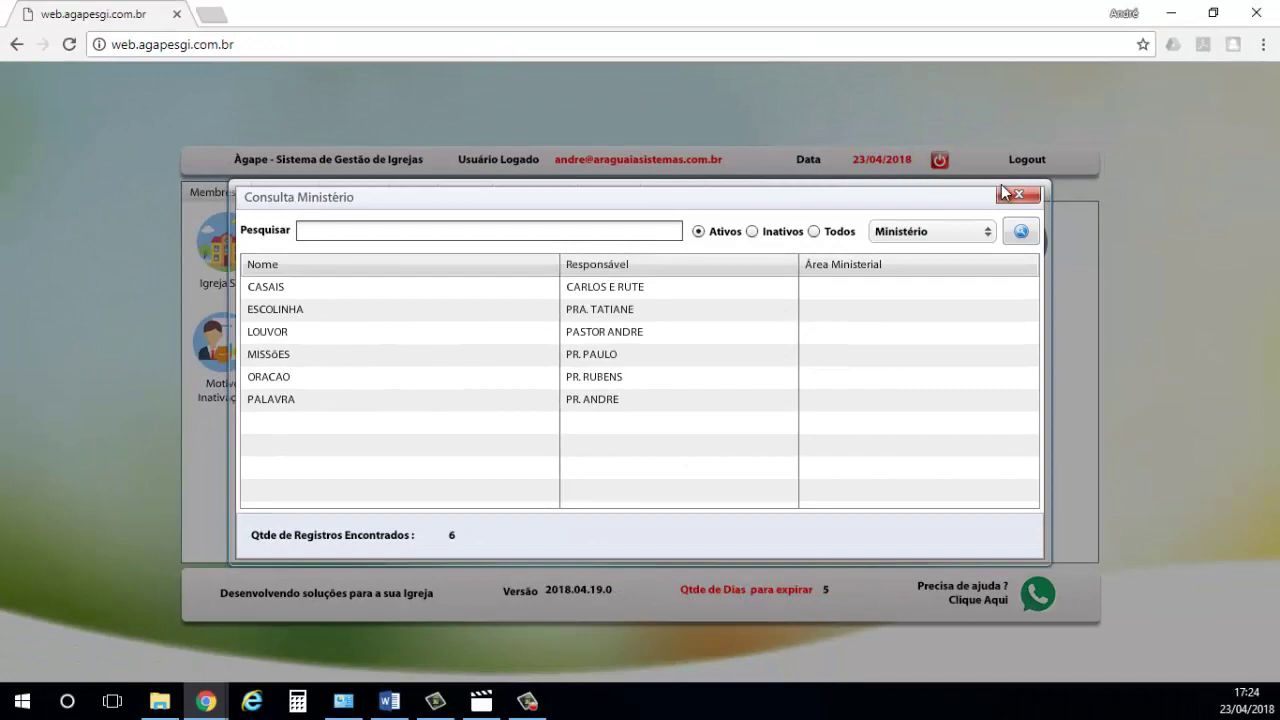
pyautogui.click(1013, 191)
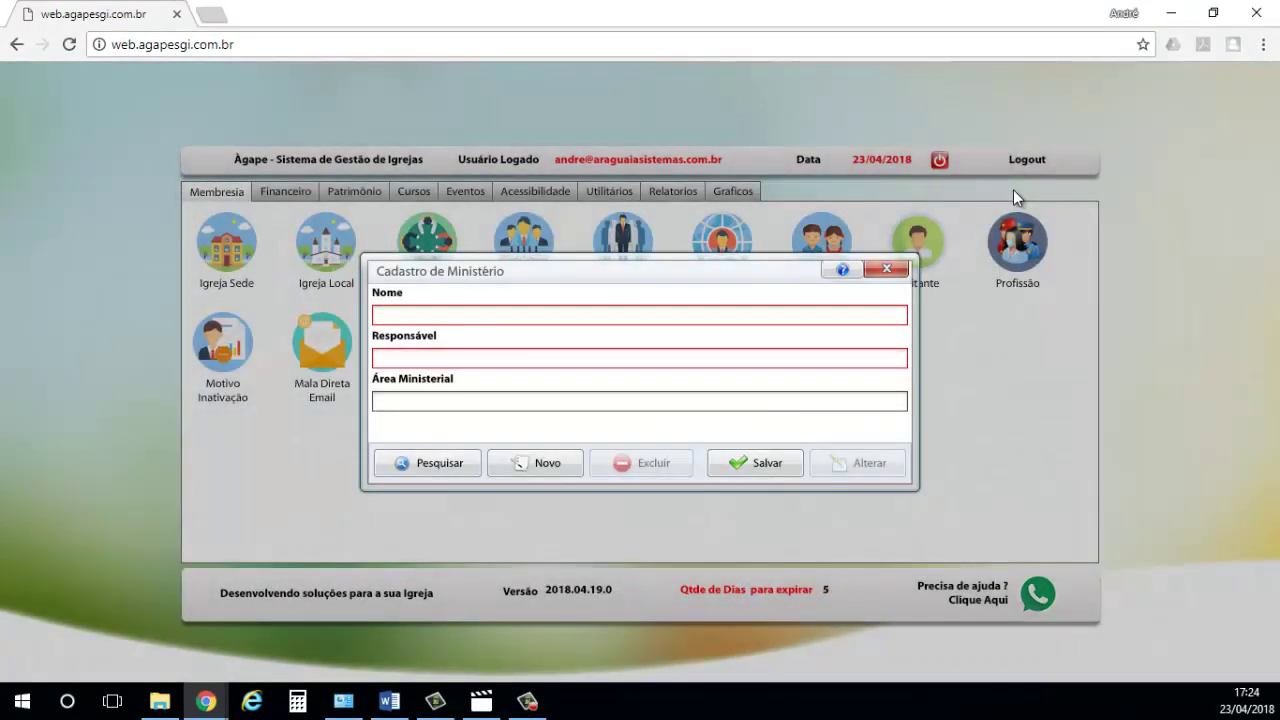
pyautogui.click(900, 270)
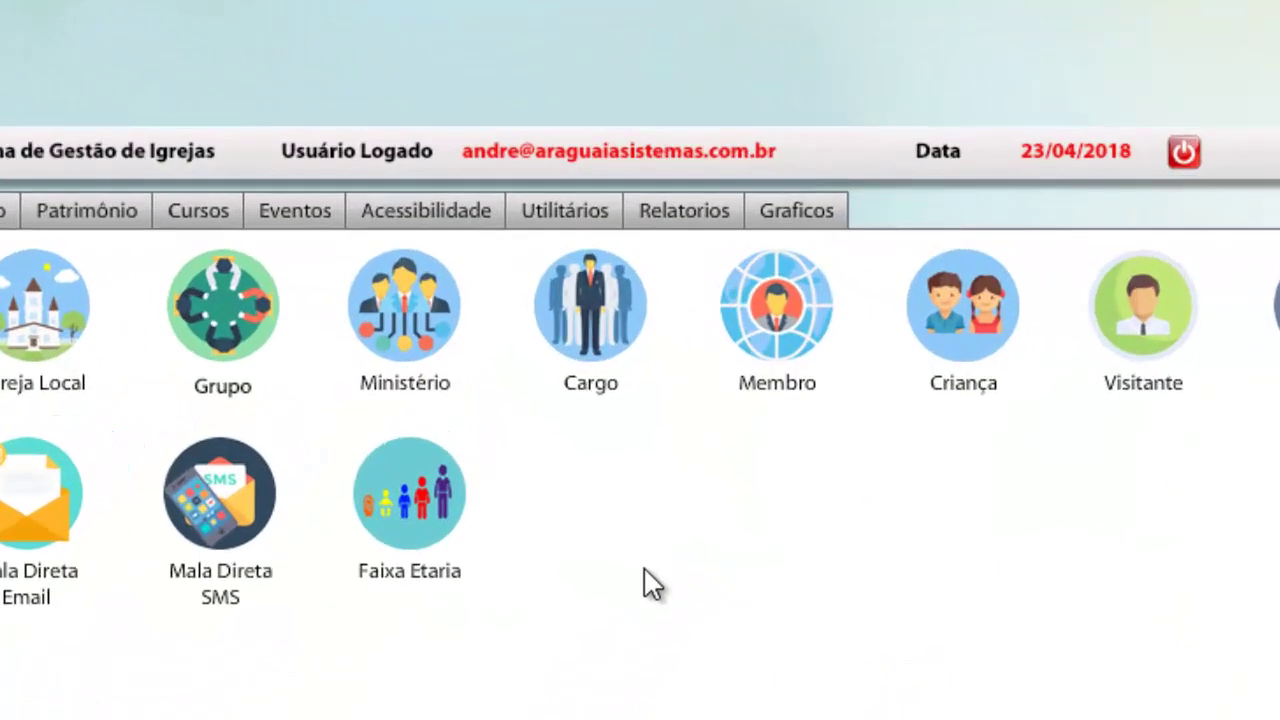
# - List positions MUSICO, CANTOR, PASTOR, BISPO and DIACONO, then close both position windows
pyautogui.click(645, 320)
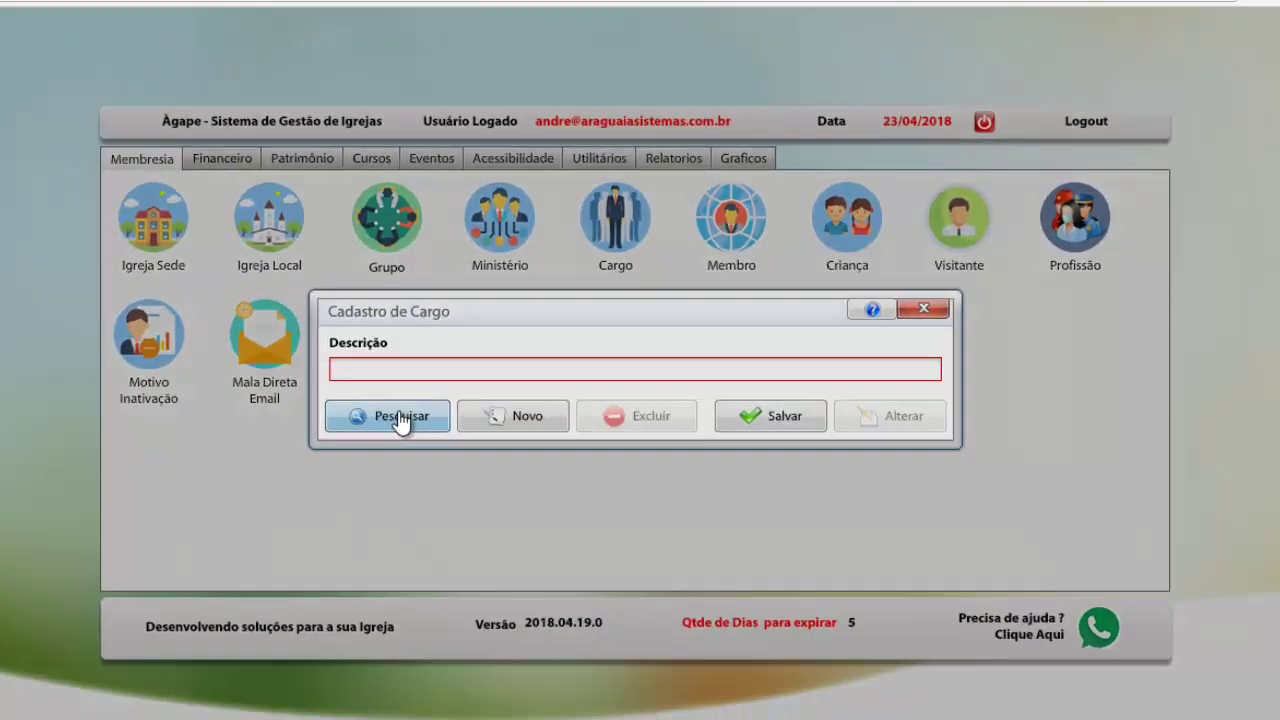
pyautogui.click(287, 432)
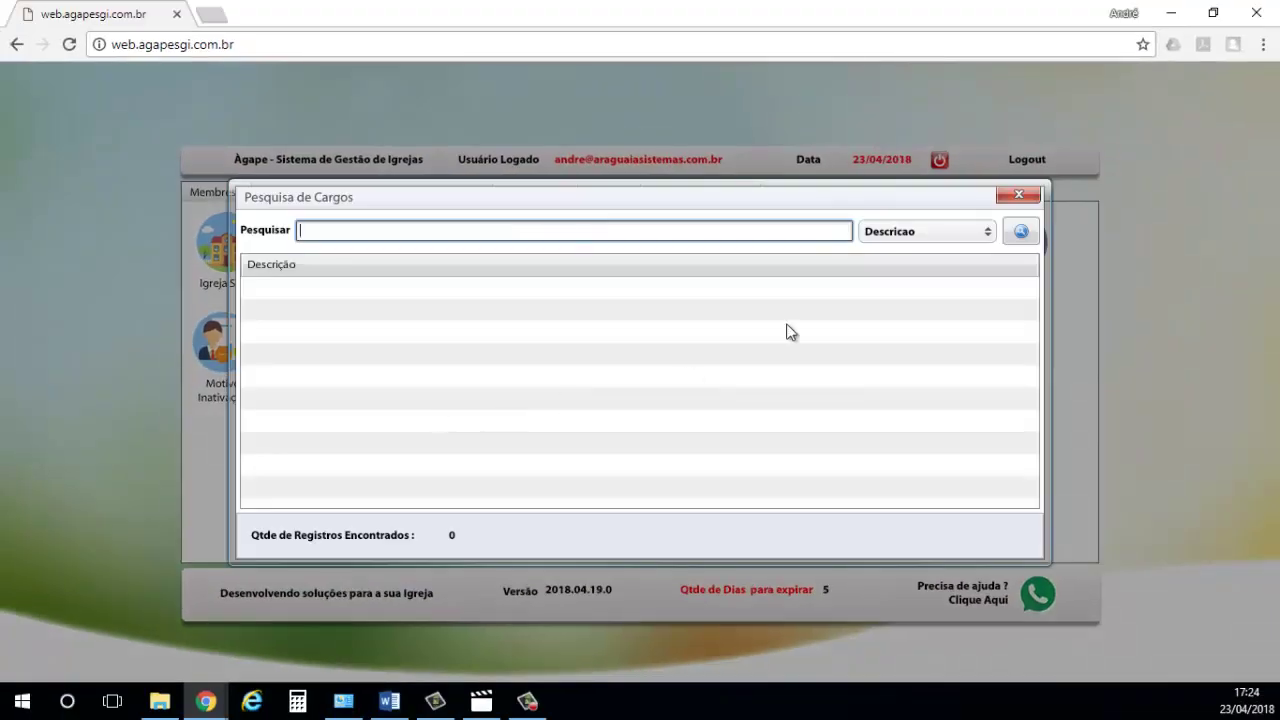
pyautogui.click(1022, 232)
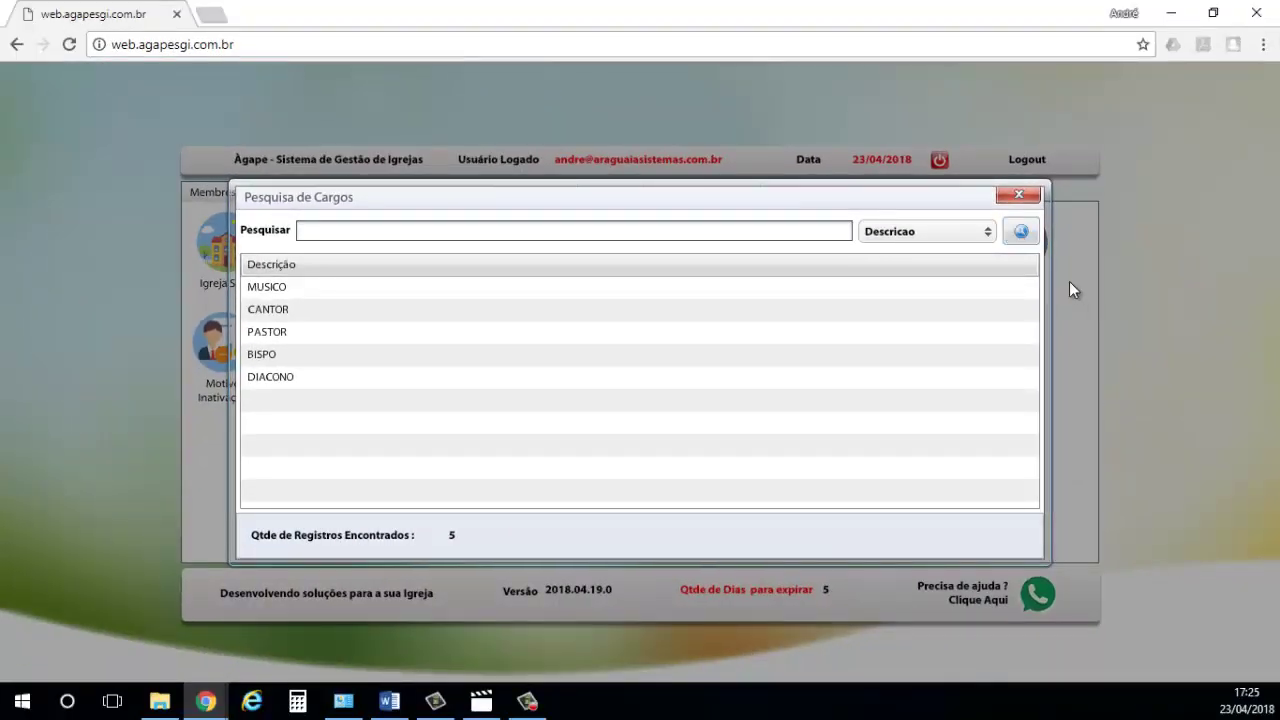
pyautogui.click(1018, 194)
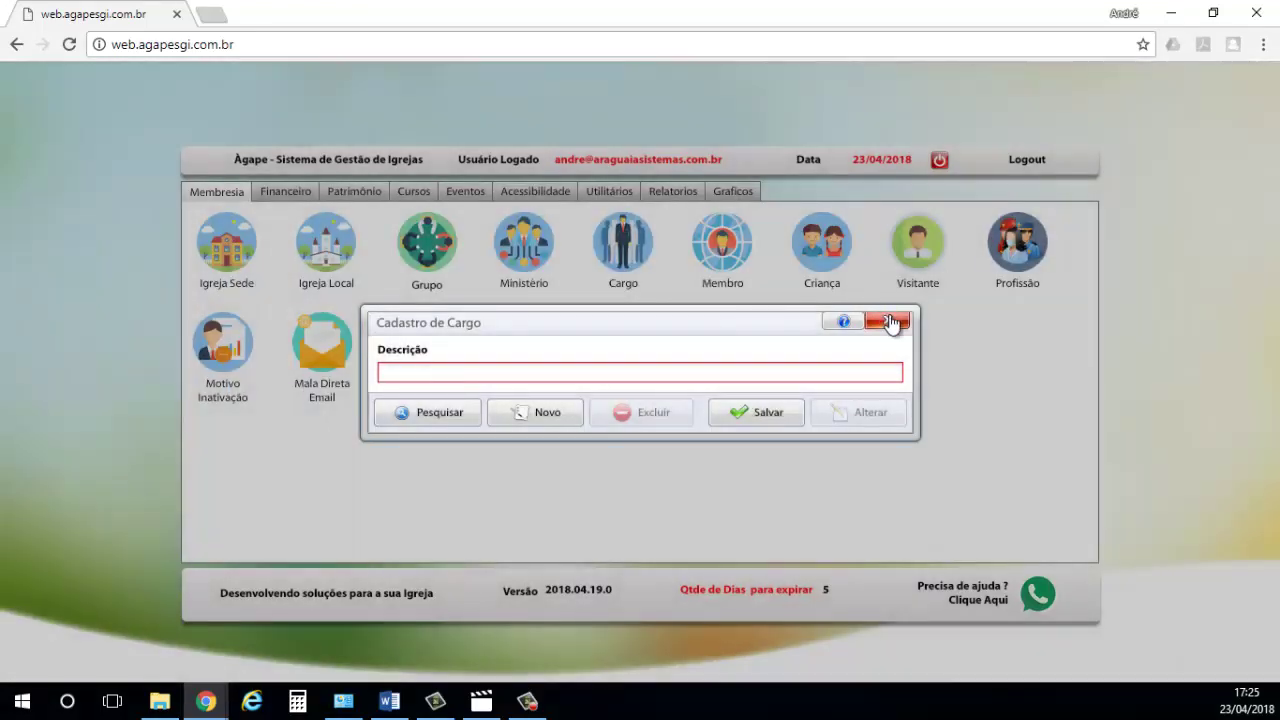
pyautogui.click(890, 322)
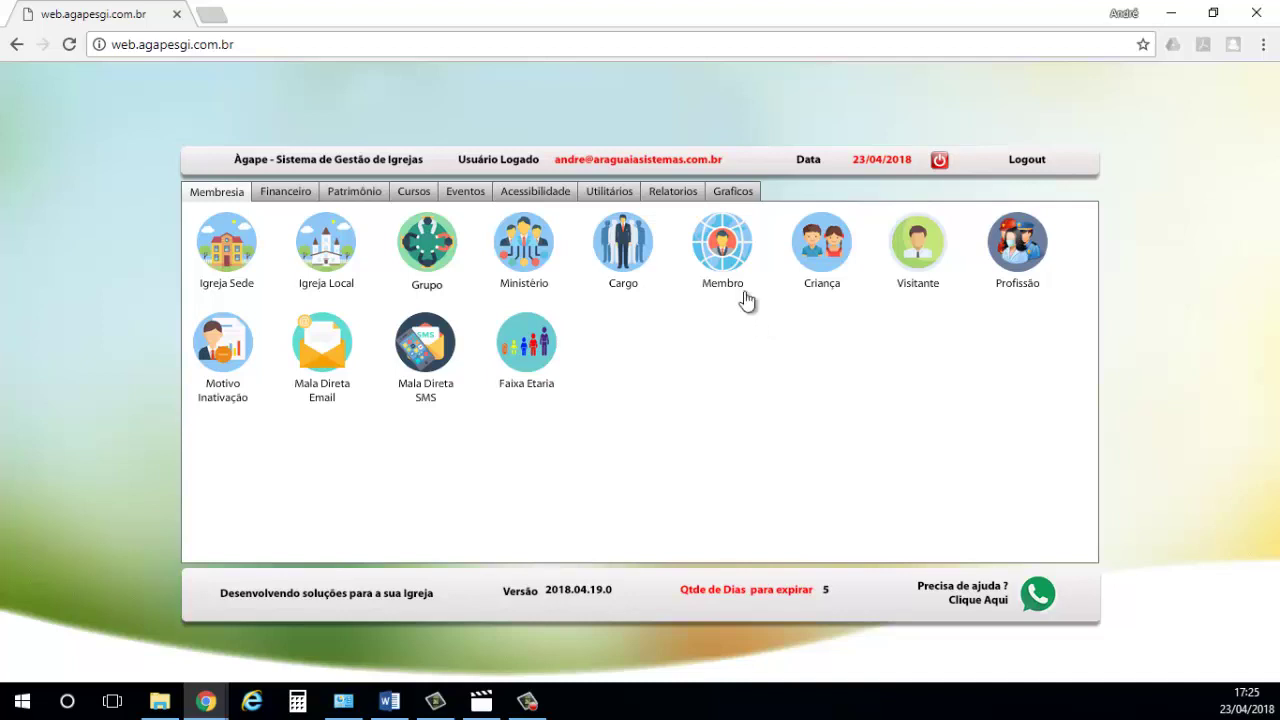
# - Start a new member record and enter the mobile number in Celular 1
pyautogui.click(727, 245)
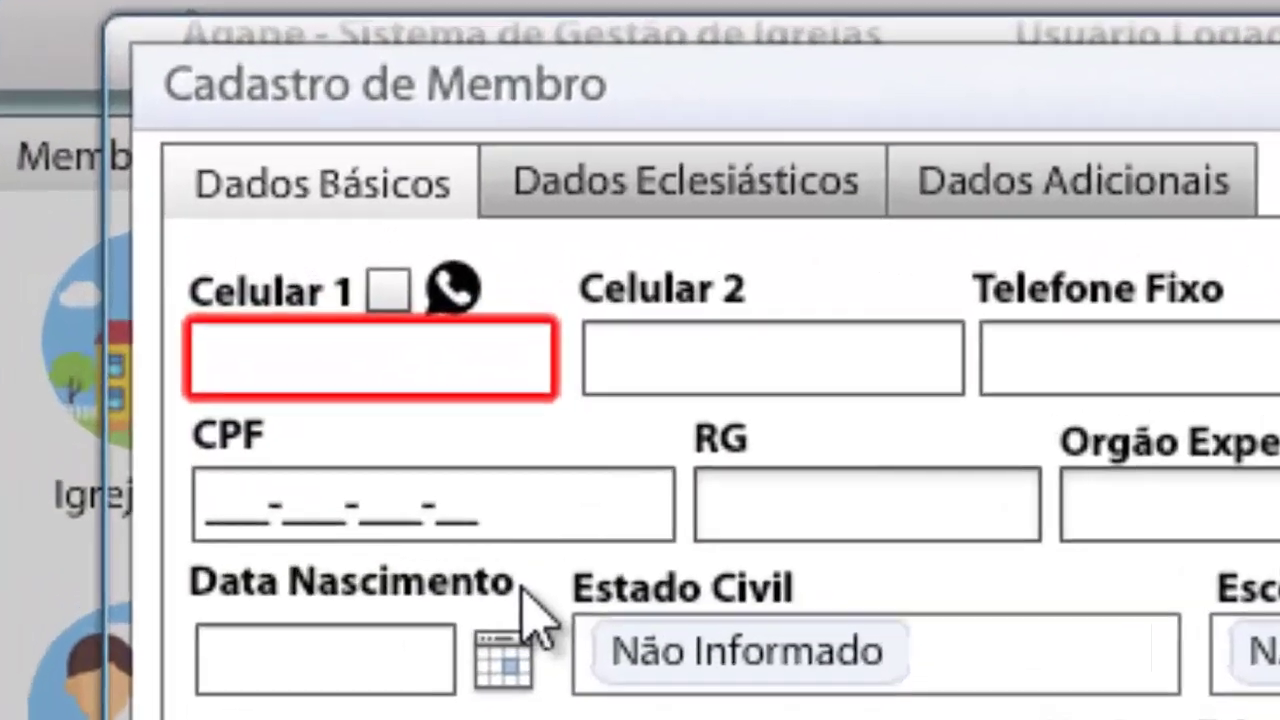
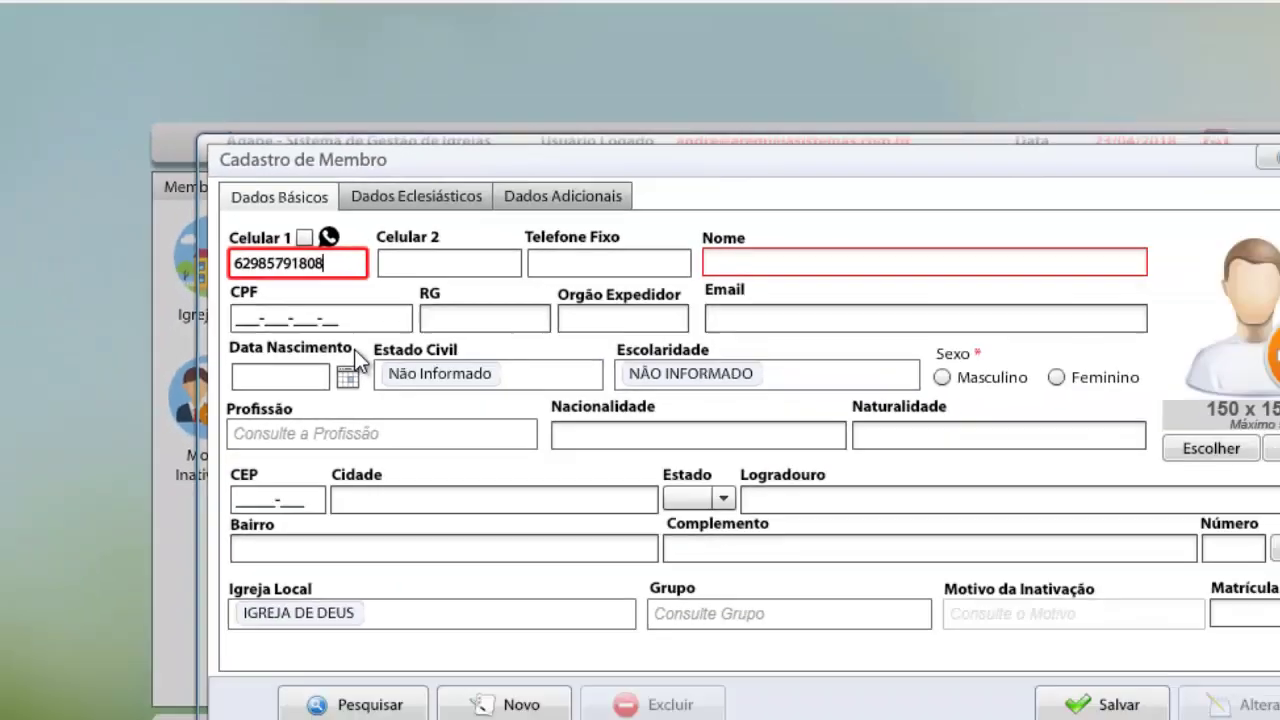
pyautogui.press('Tab')
# - Enter the member's full name without accents, set sex to Masculino, and browse for a photo
pyautogui.click(624, 245)
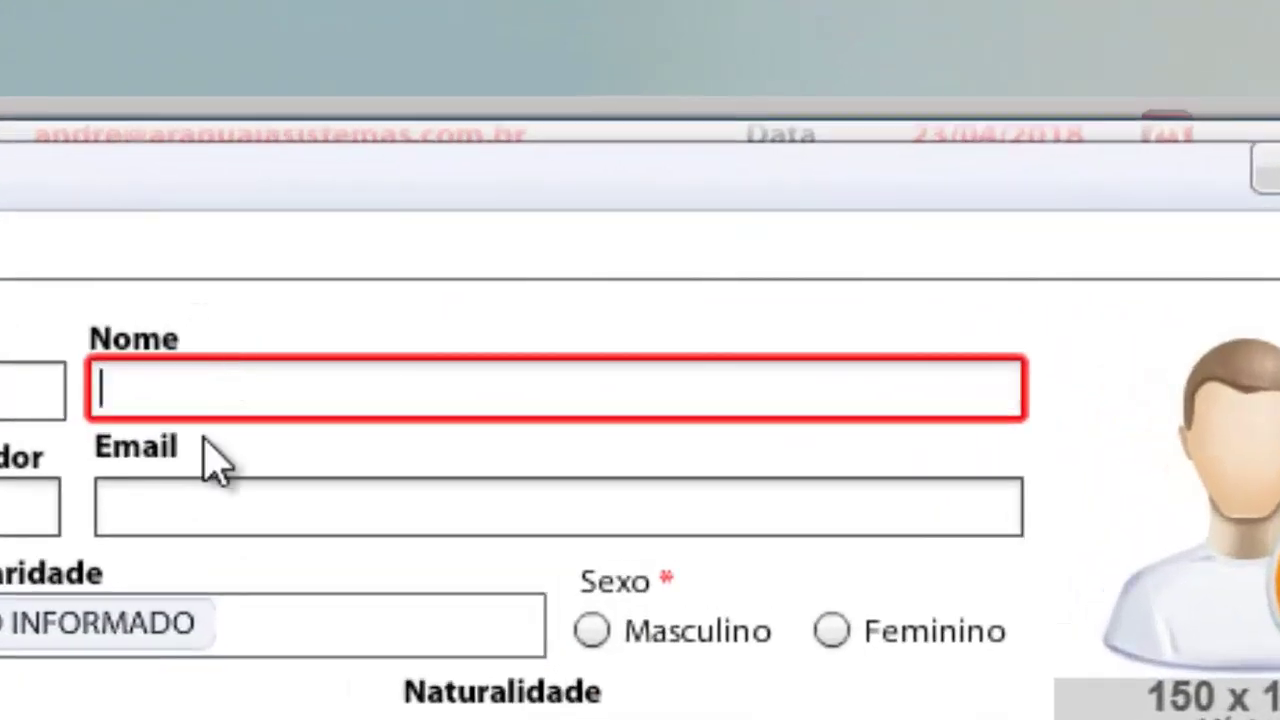
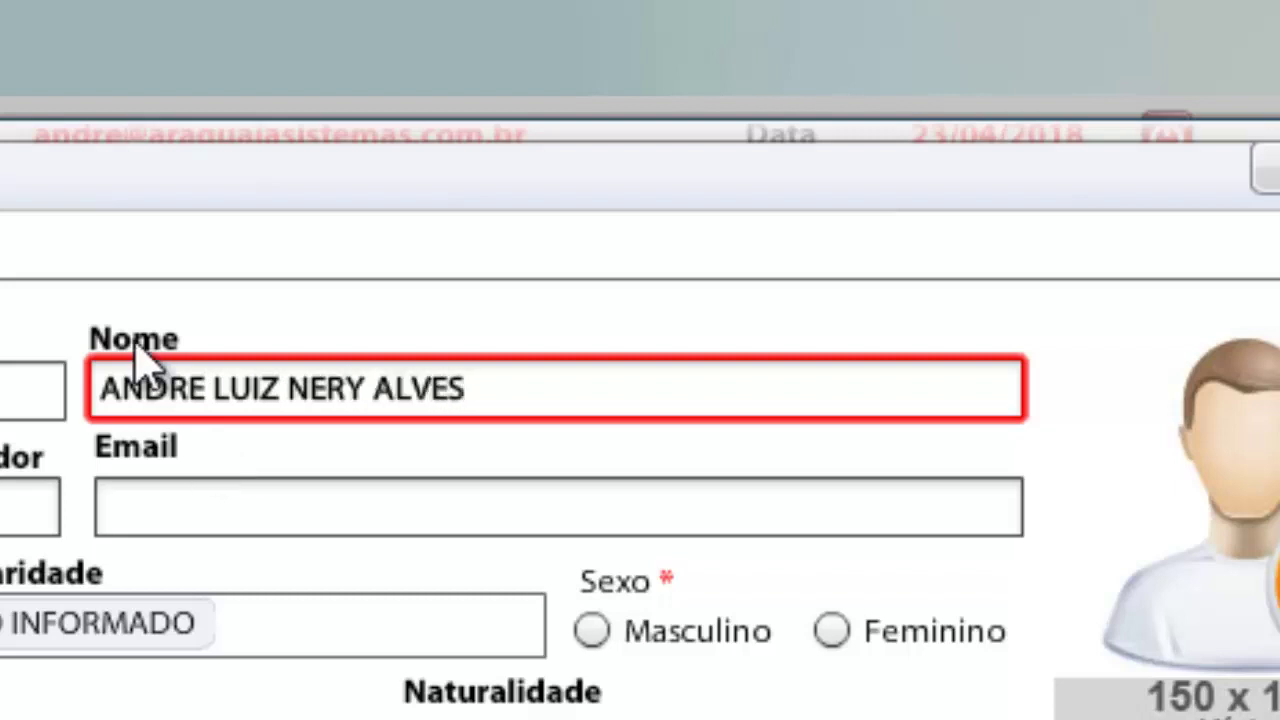
pyautogui.click(598, 632)
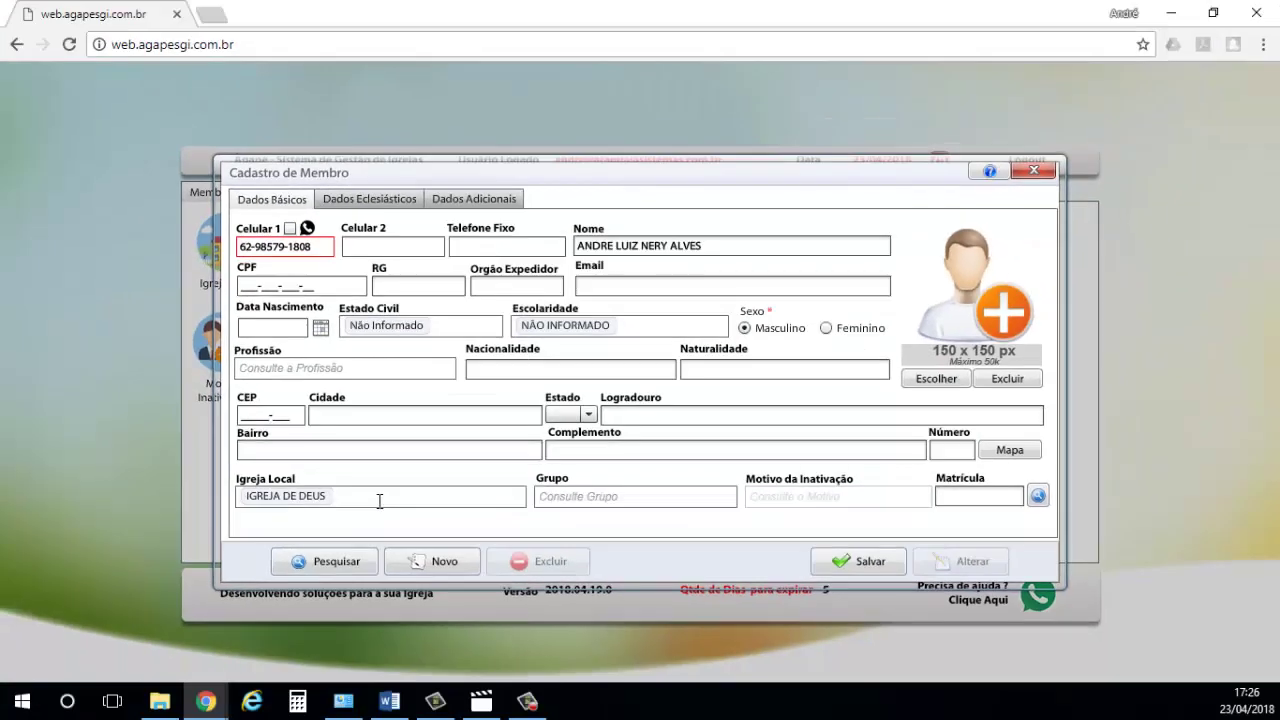
pyautogui.click(379, 501)
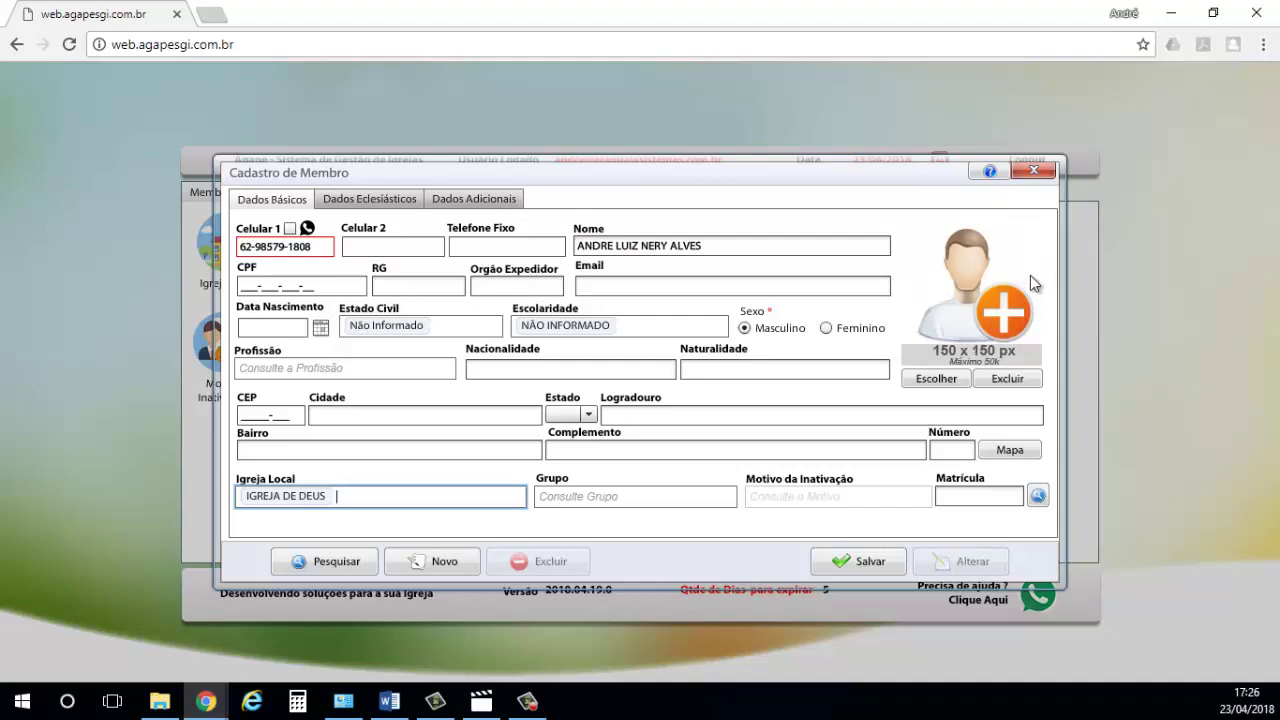
pyautogui.click(940, 380)
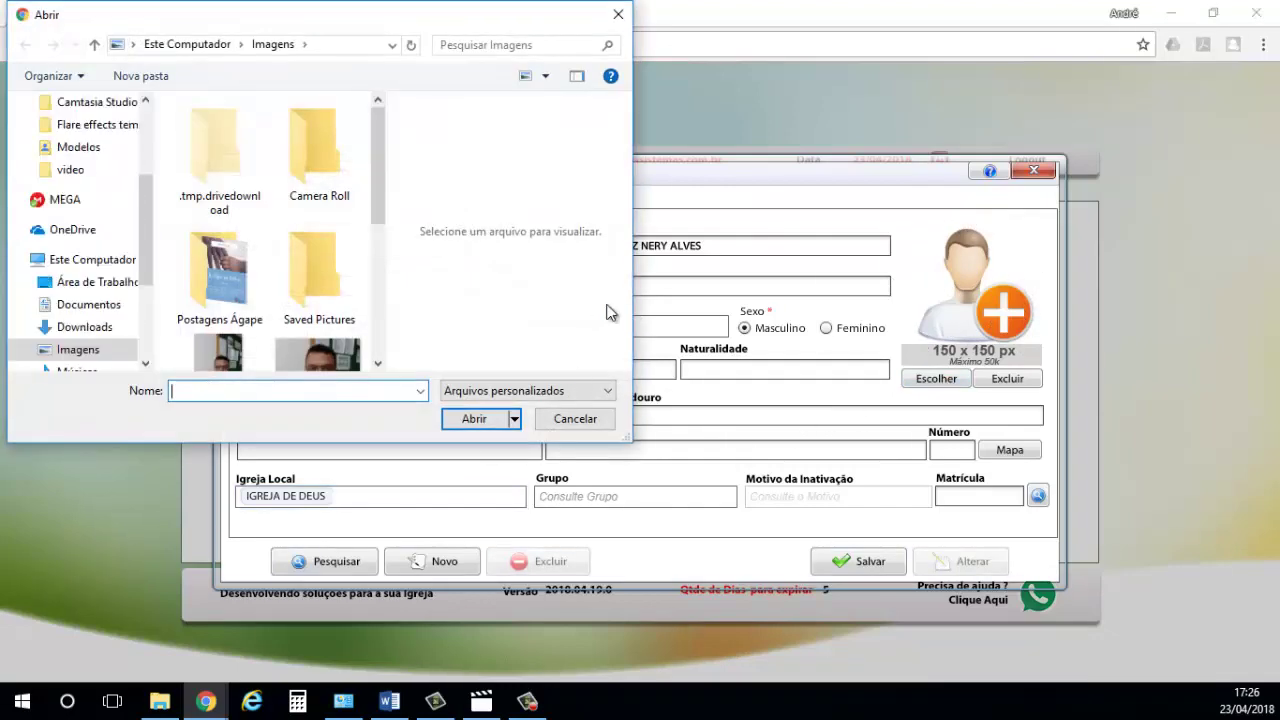
# - Load the standing full-length photo from Imagens and acknowledge the file-saved message
pyautogui.moveTo(384, 150); pyautogui.dragTo(368, 210)
pyautogui.click(219, 205)
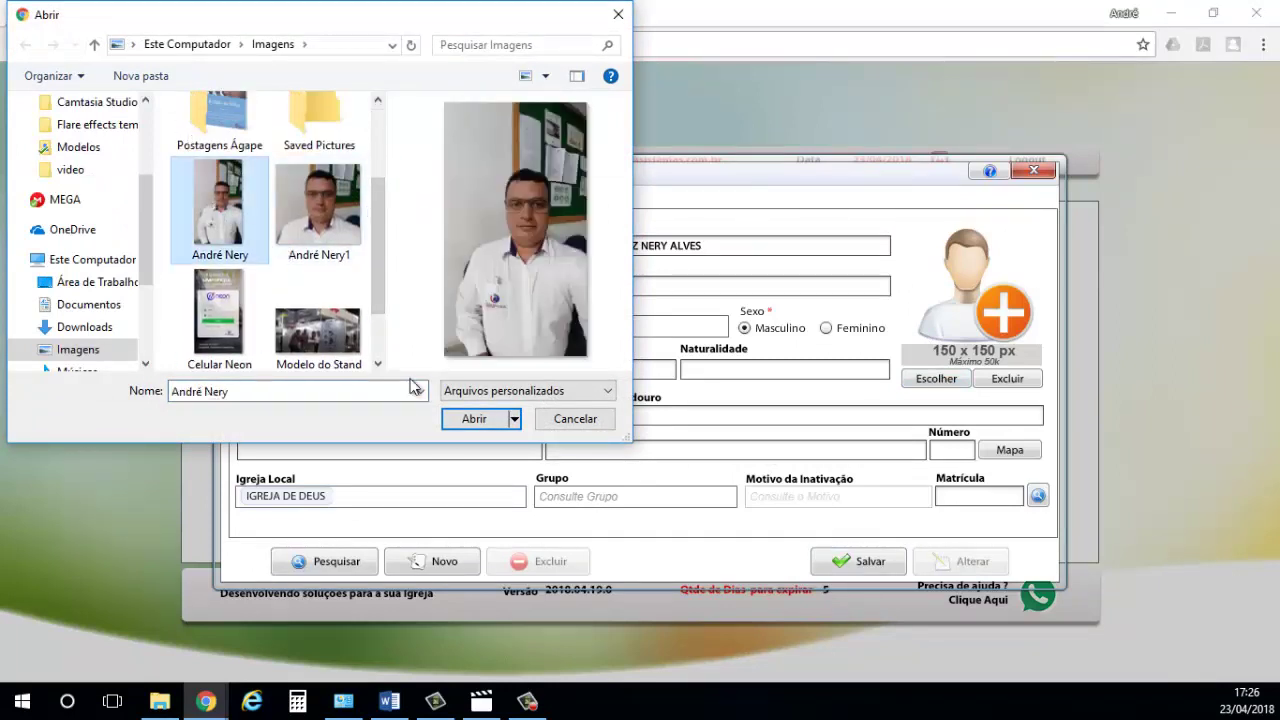
pyautogui.click(474, 419)
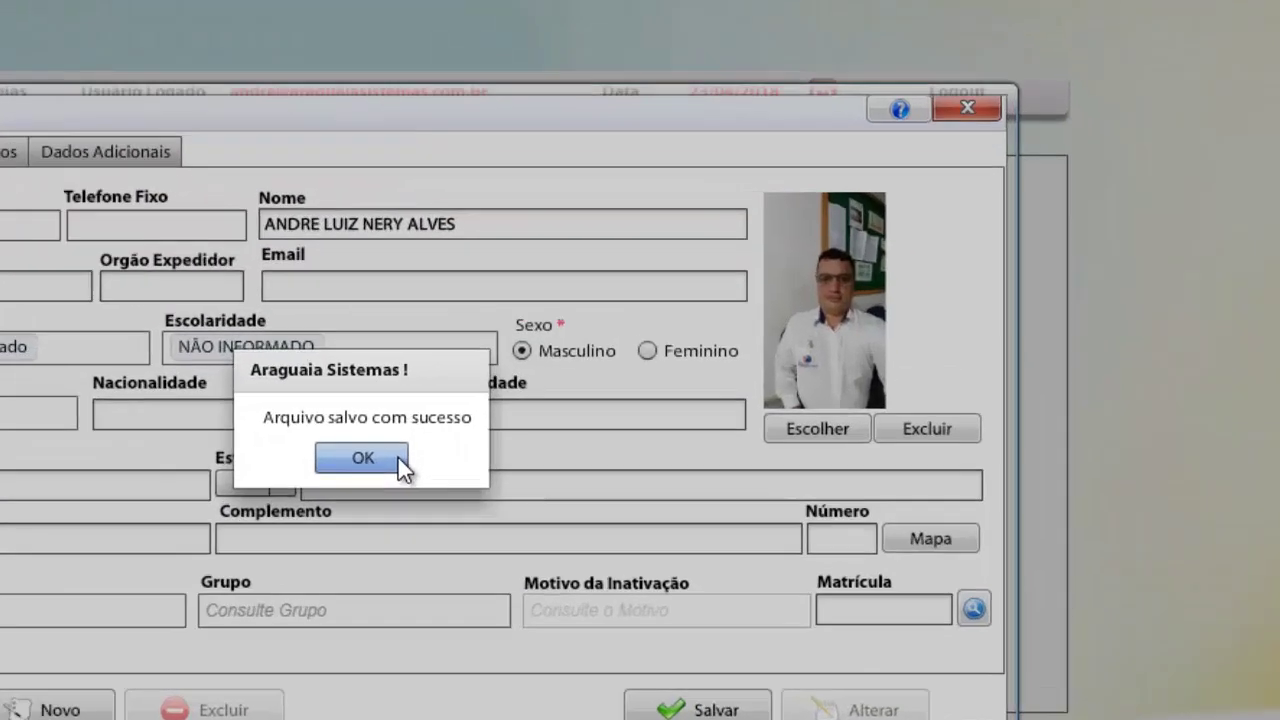
pyautogui.click(663, 399)
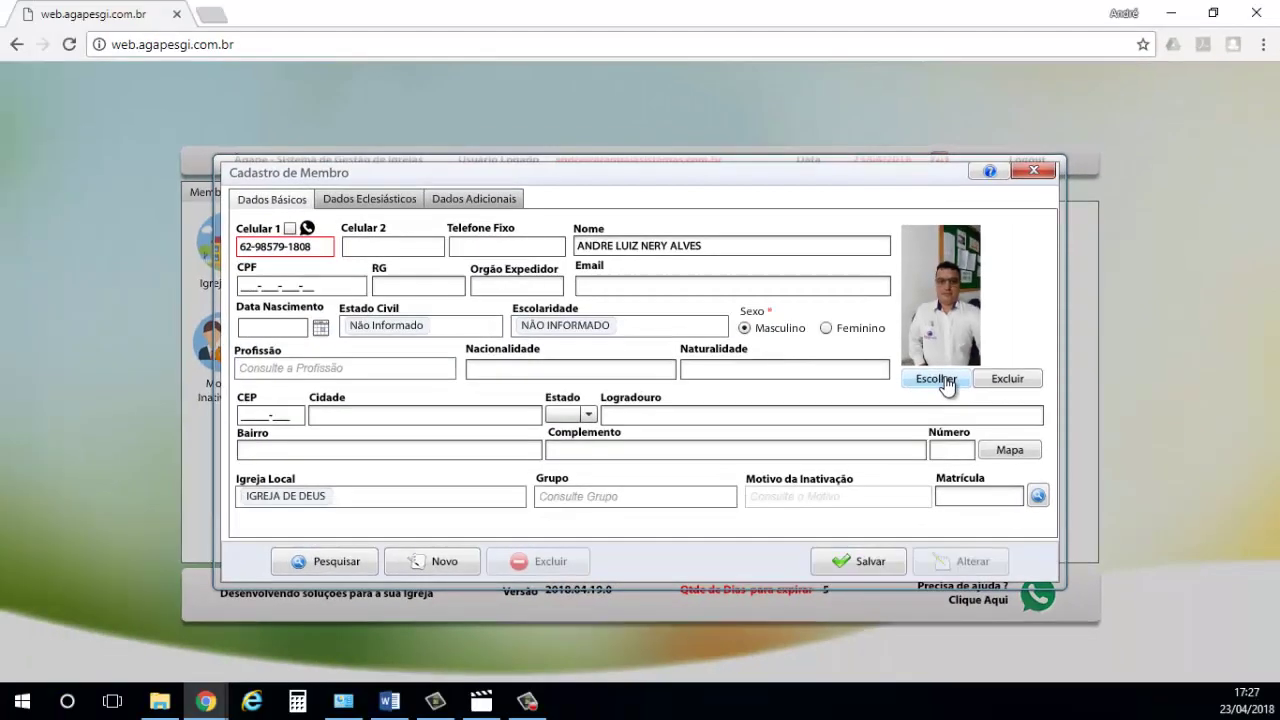
# - Replace the photo with the close-up portrait, confirm the message, and save the member
pyautogui.click(619, 512)
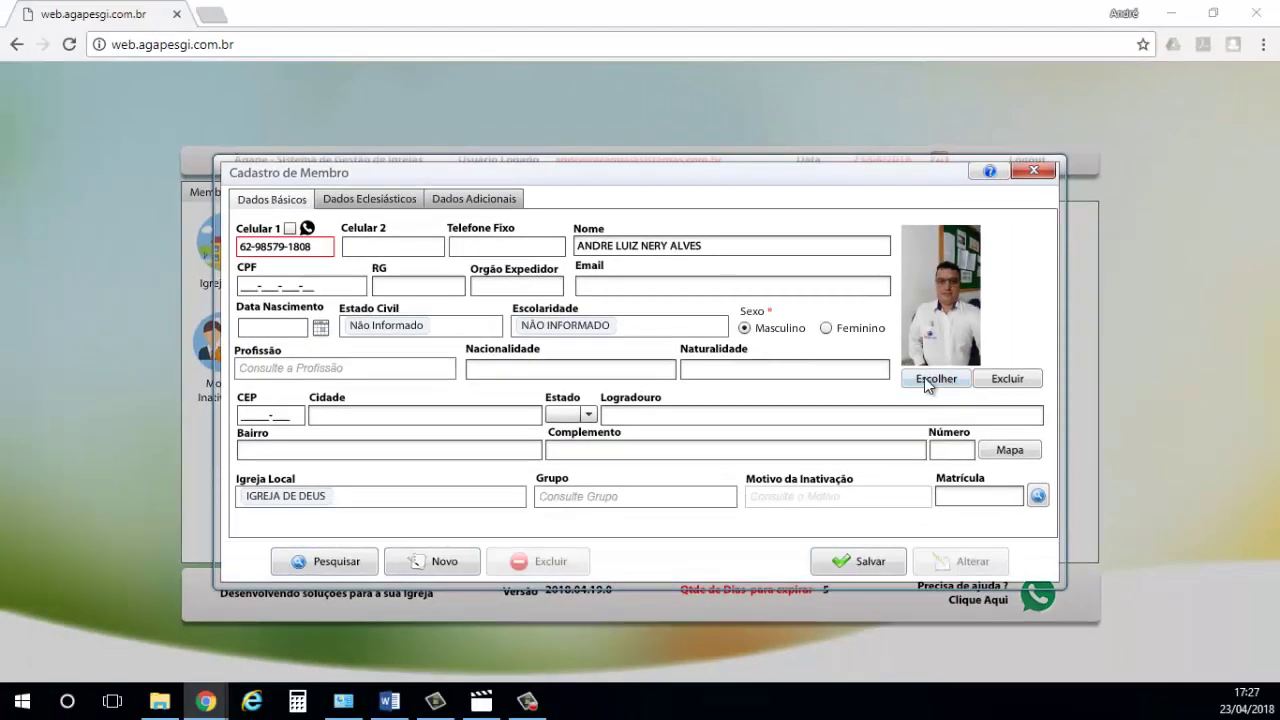
pyautogui.scroll(-3, 385, 154)
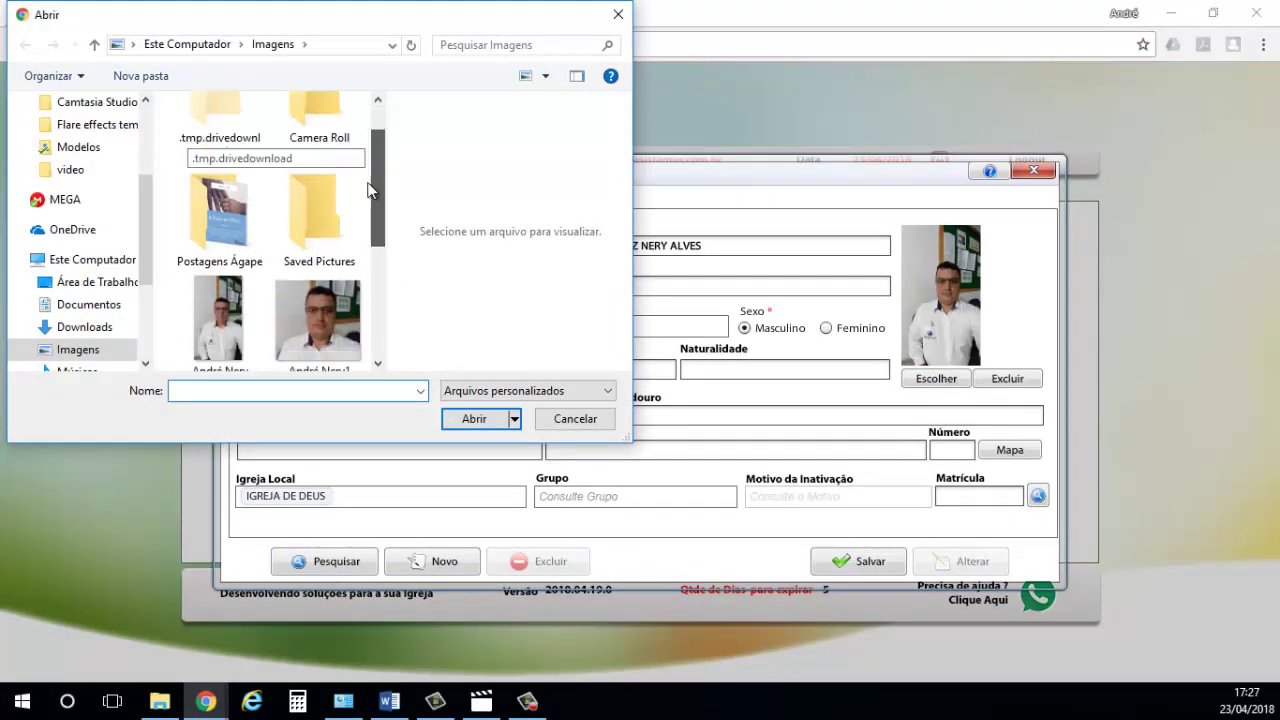
pyautogui.click(320, 270)
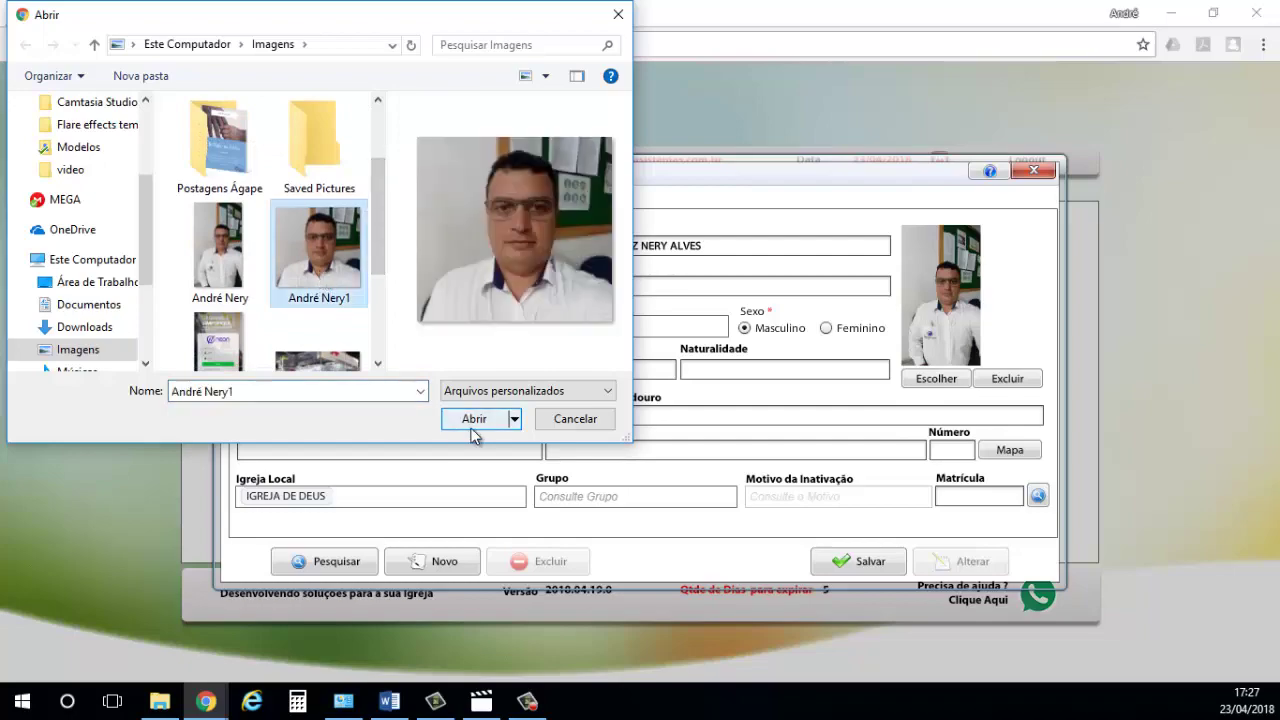
pyautogui.click(458, 427)
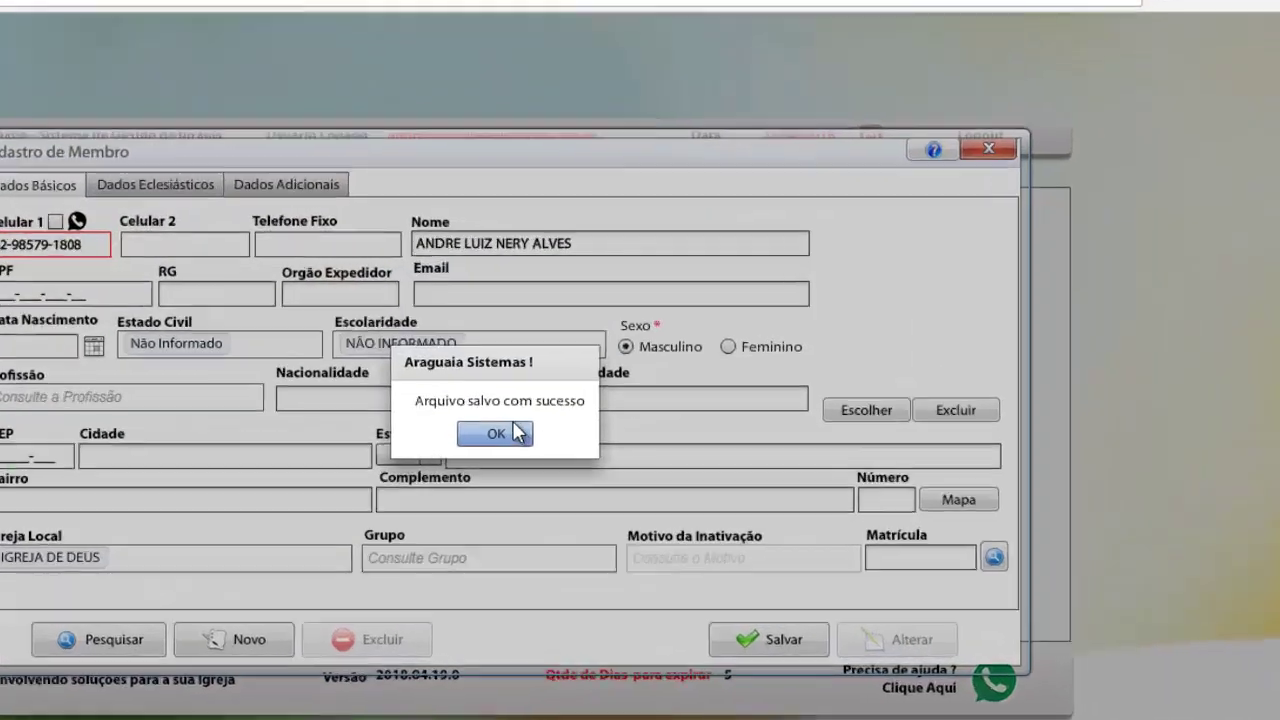
pyautogui.click(640, 397)
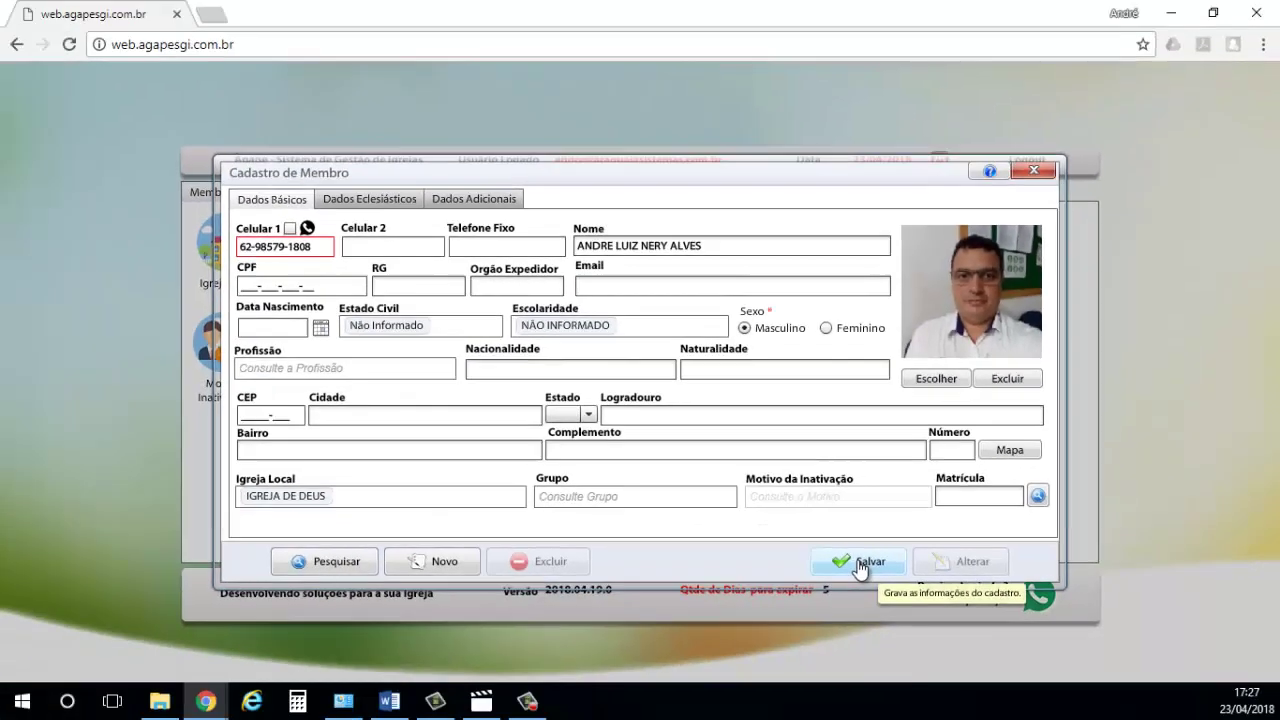
pyautogui.click(873, 562)
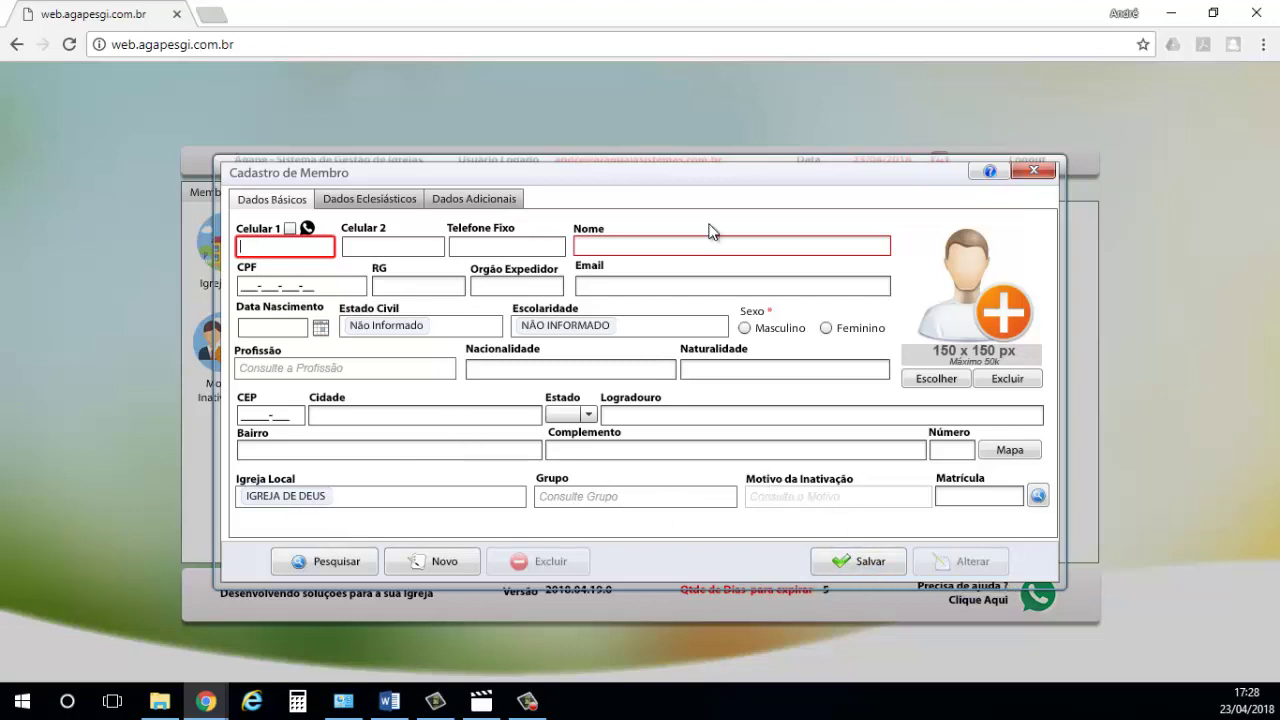
# - Search active members by the new member's first name and reload the Matrícula 6 record
pyautogui.click(333, 560)
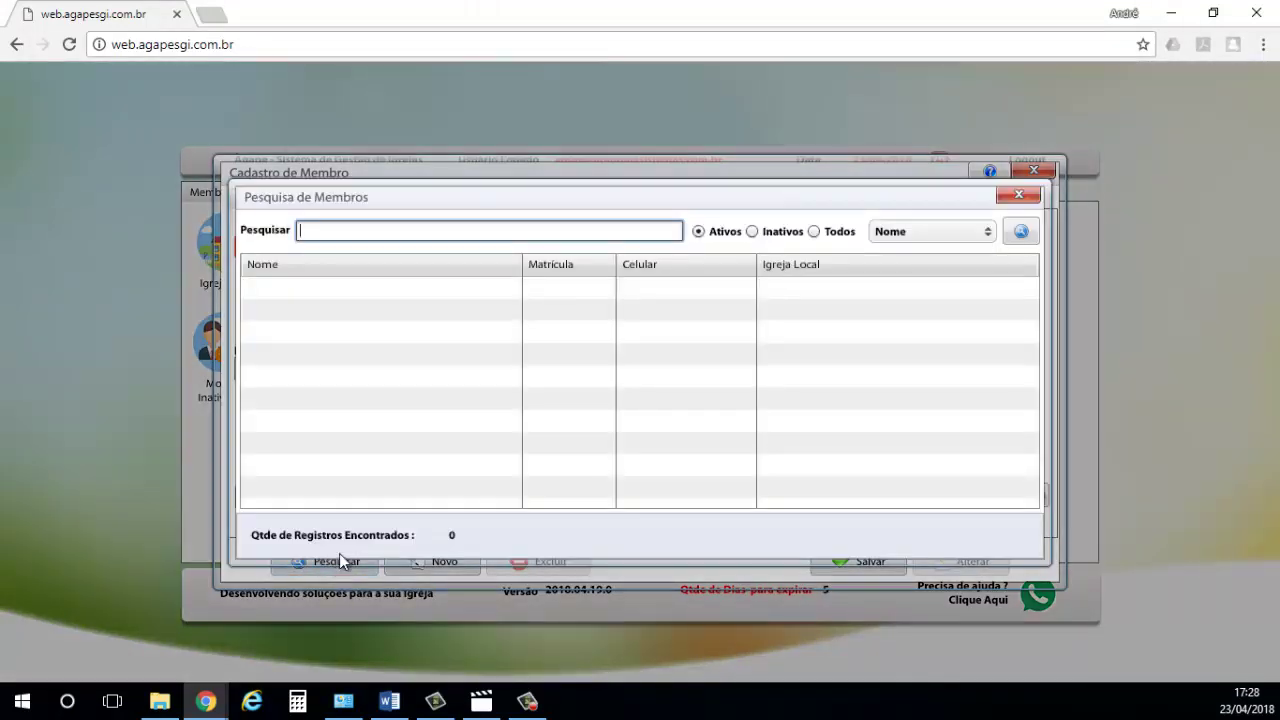
pyautogui.click(1022, 232)
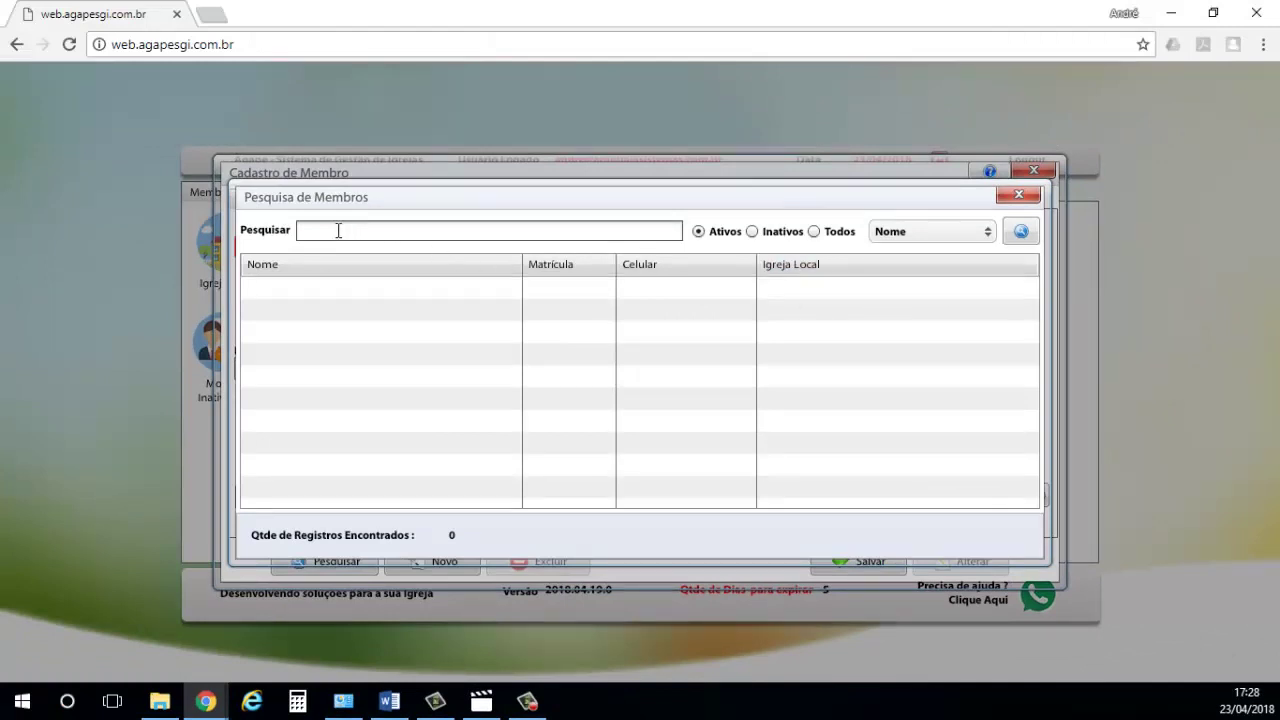
pyautogui.click(381, 232)
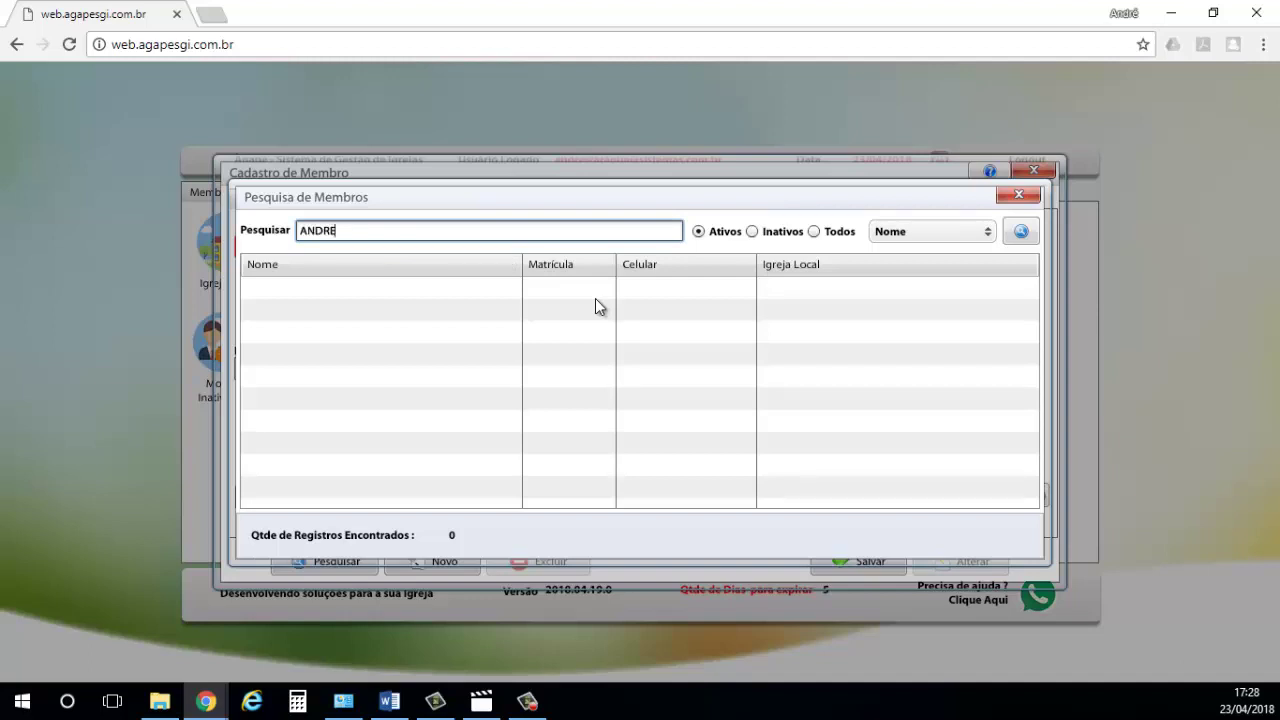
pyautogui.click(1021, 231)
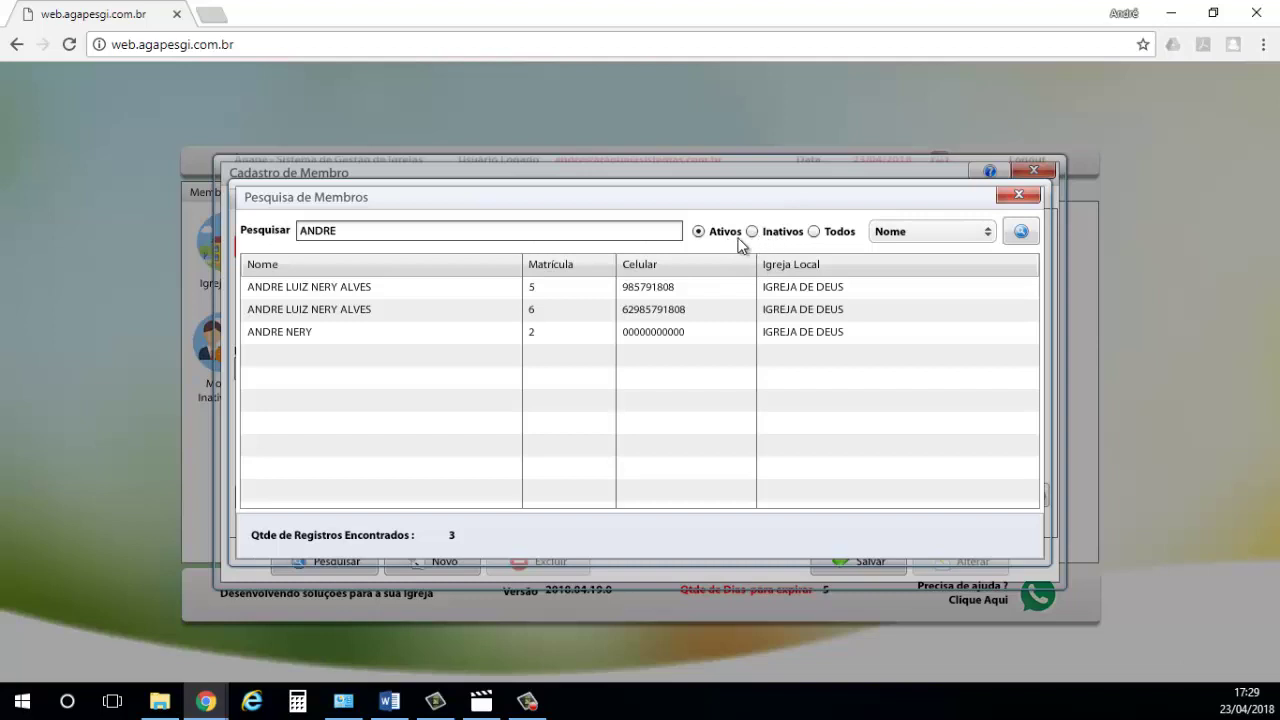
pyautogui.click(357, 309)
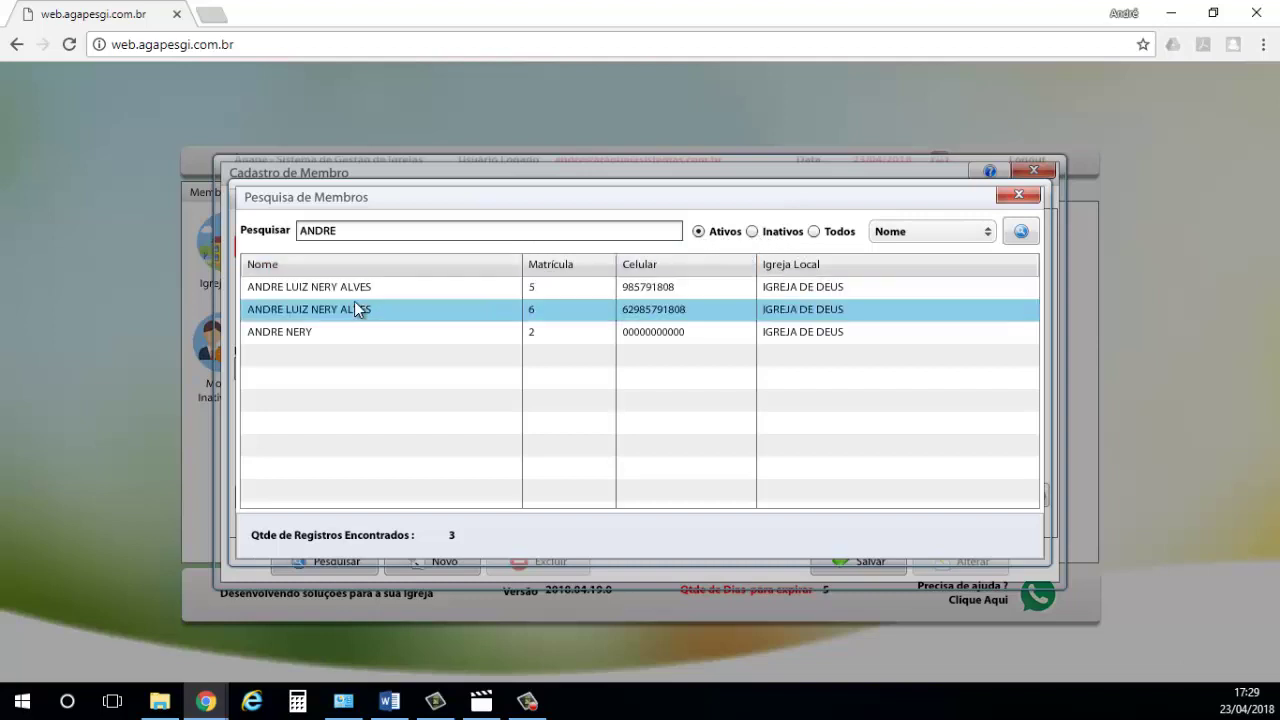
pyautogui.doubleClick(372, 309)
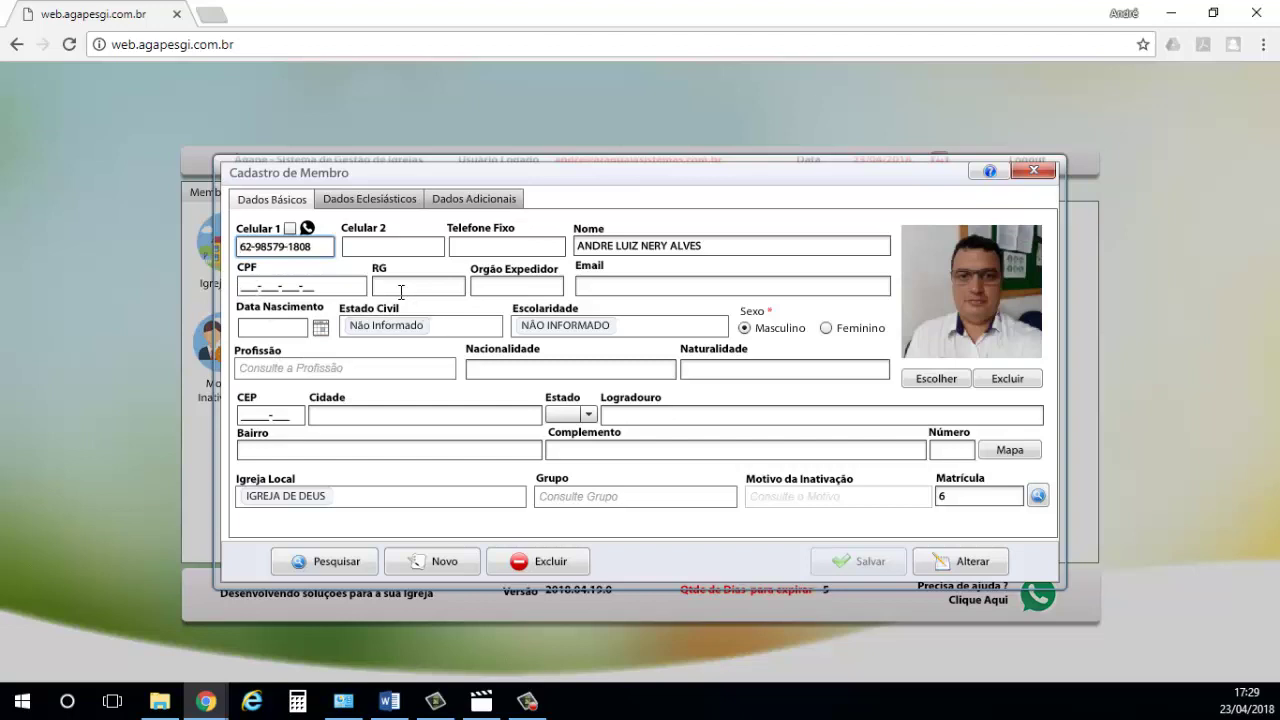
# - Save the Matrícula 6 member record and its photo with Alterar, clearing the form
pyautogui.click(248, 288)
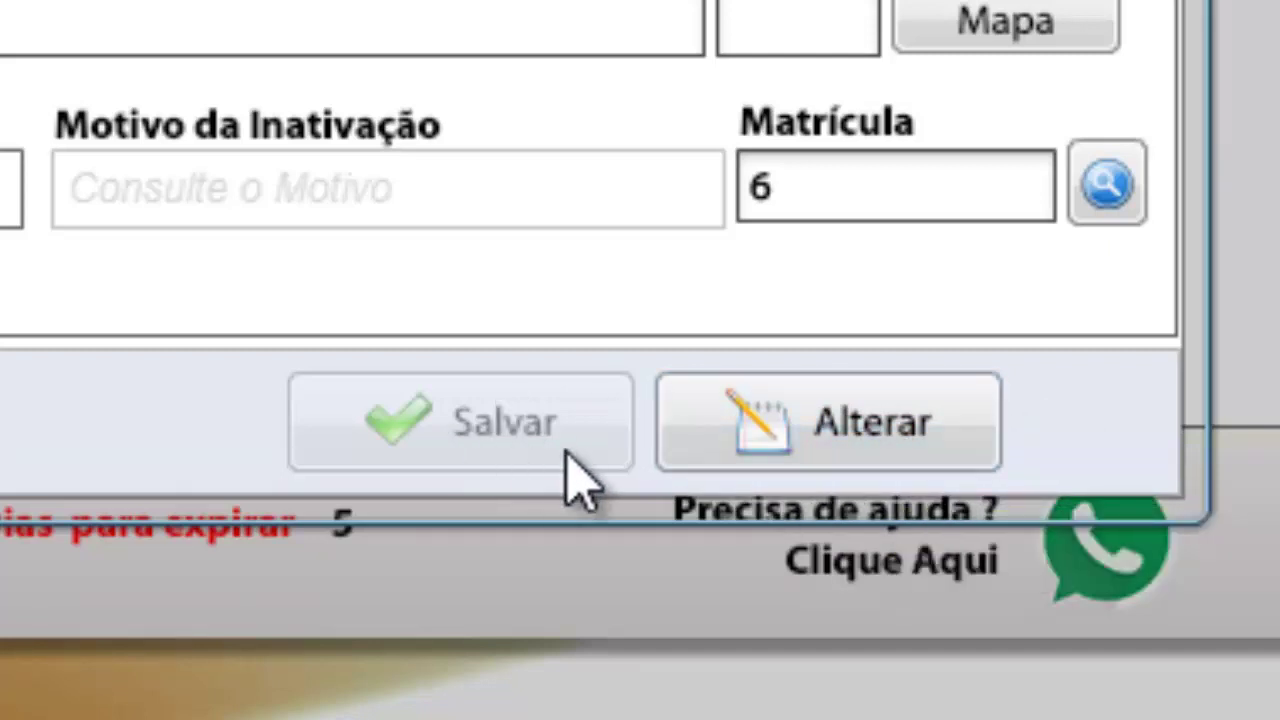
pyautogui.click(897, 437)
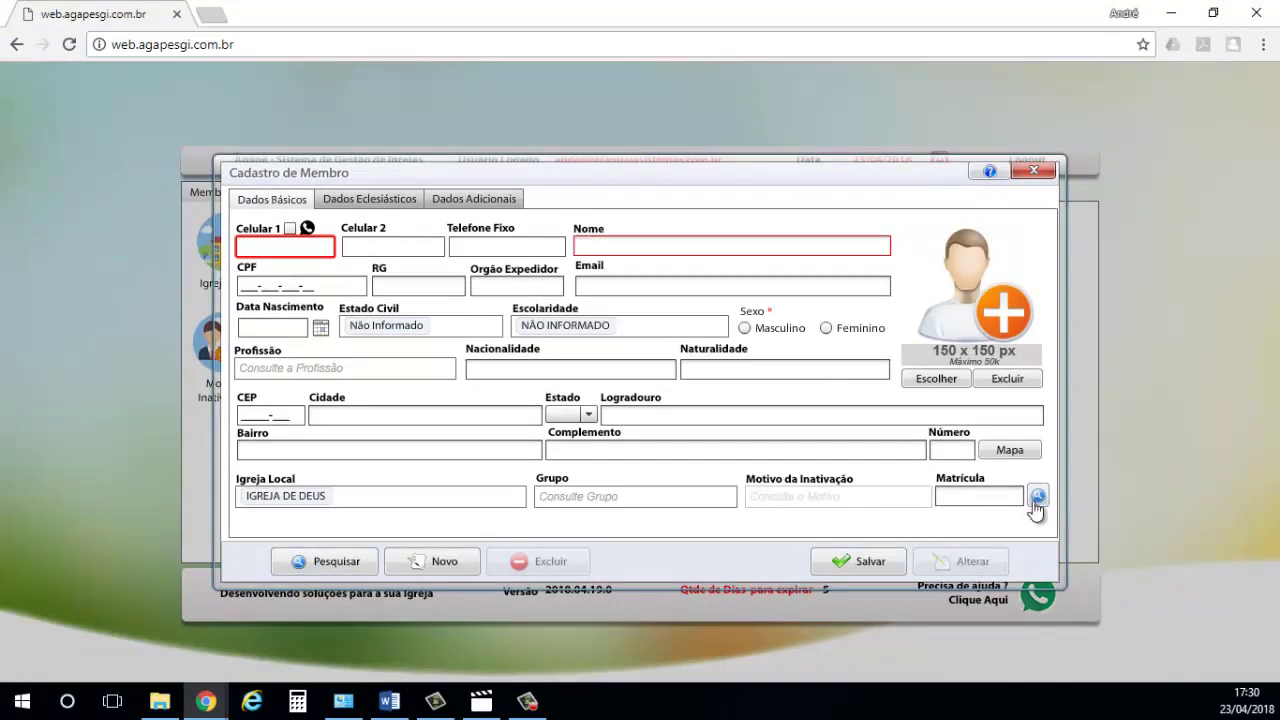
# - Search for member Matrícula 6, open the record, and view its Dados Eclesiásticos tab
pyautogui.click(323, 561)
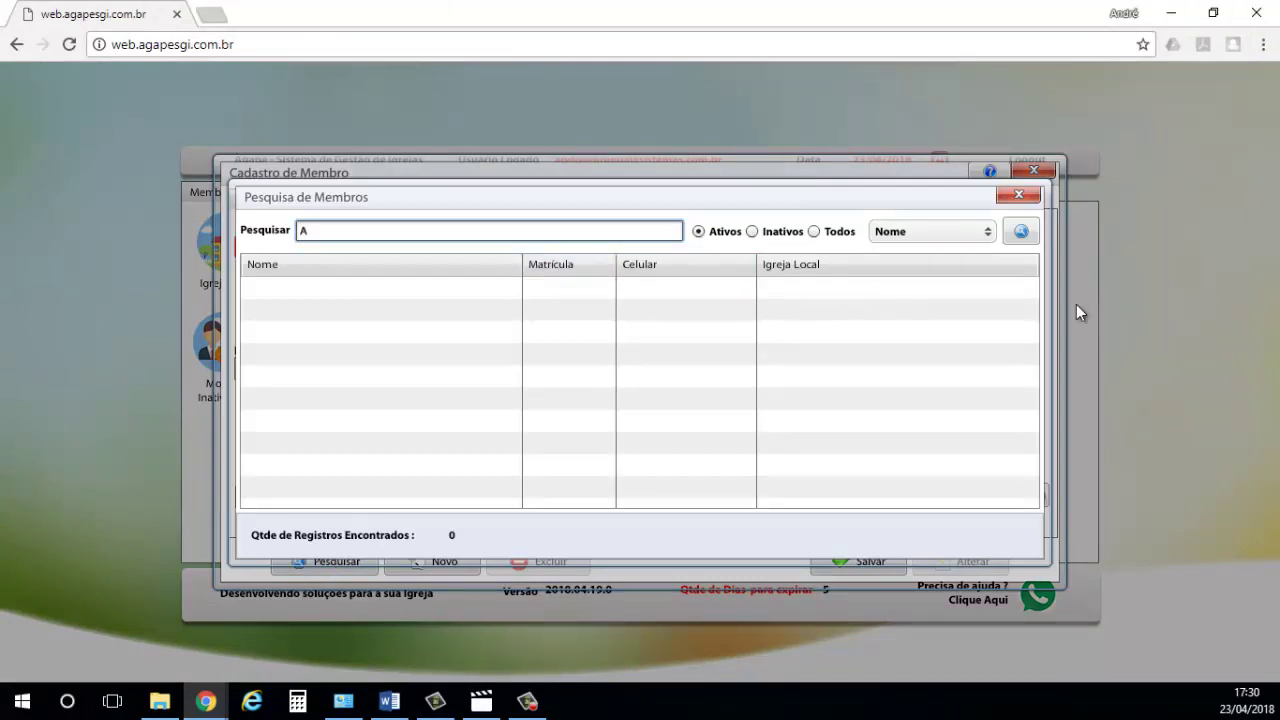
pyautogui.click(1021, 231)
pyautogui.click(422, 354)
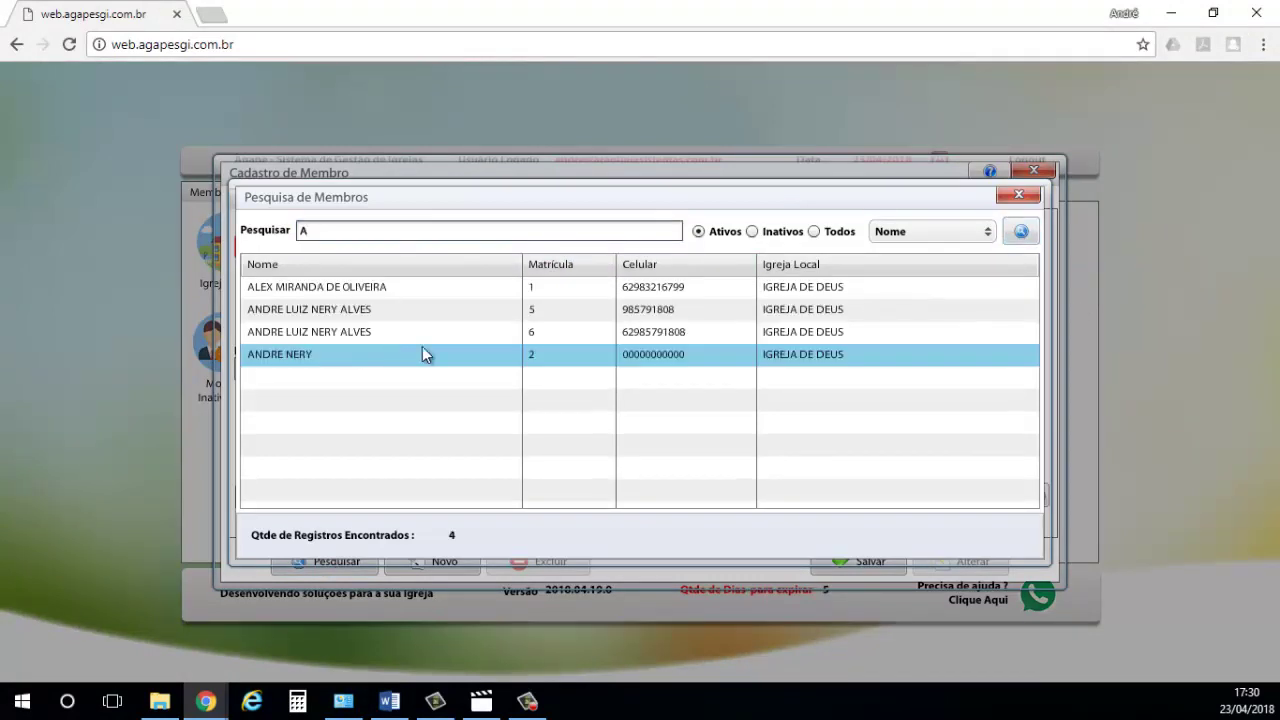
pyautogui.doubleClick(337, 331)
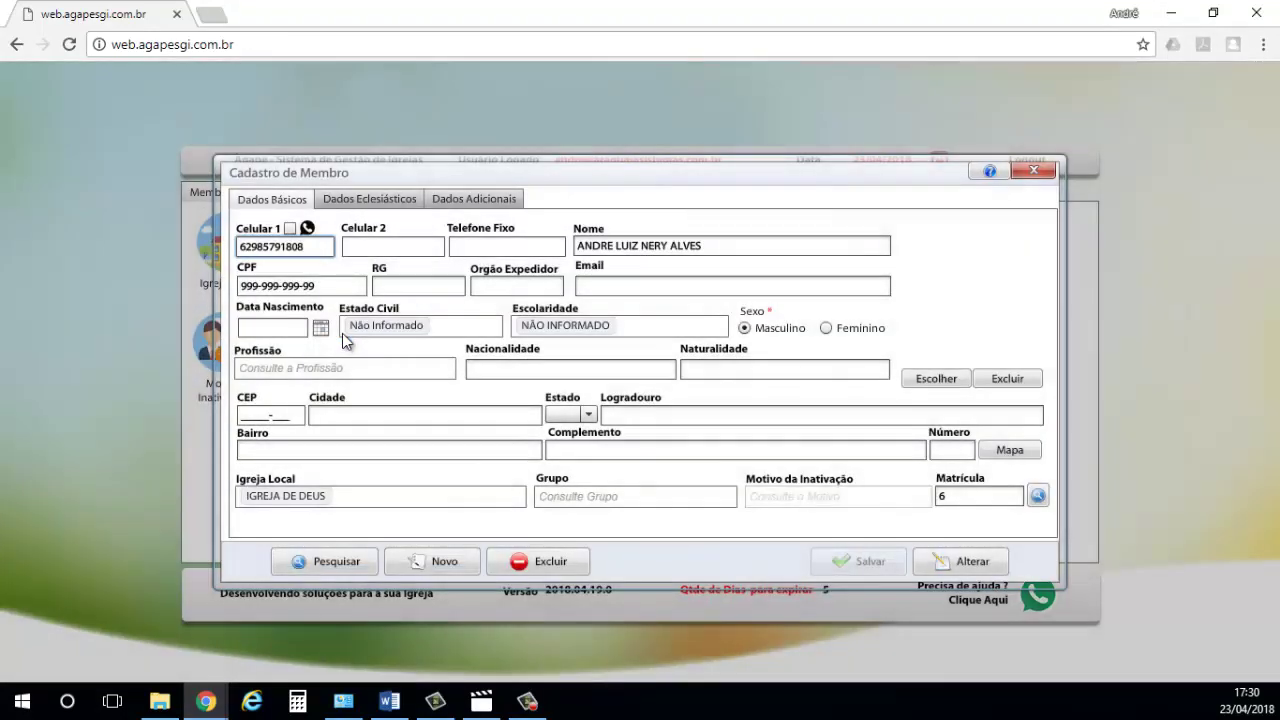
pyautogui.click(420, 200)
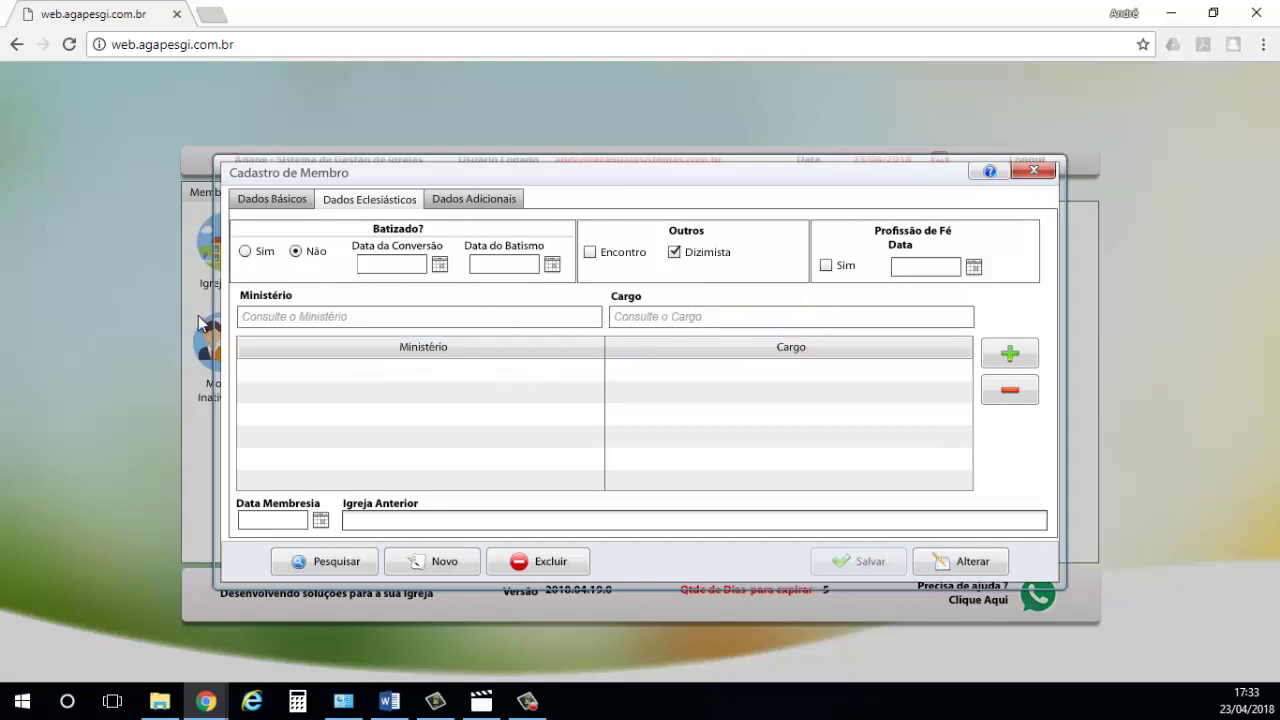
# - Add ministry LOUVOR with cargo MUSICO to the member's ministries table
pyautogui.click(336, 319)
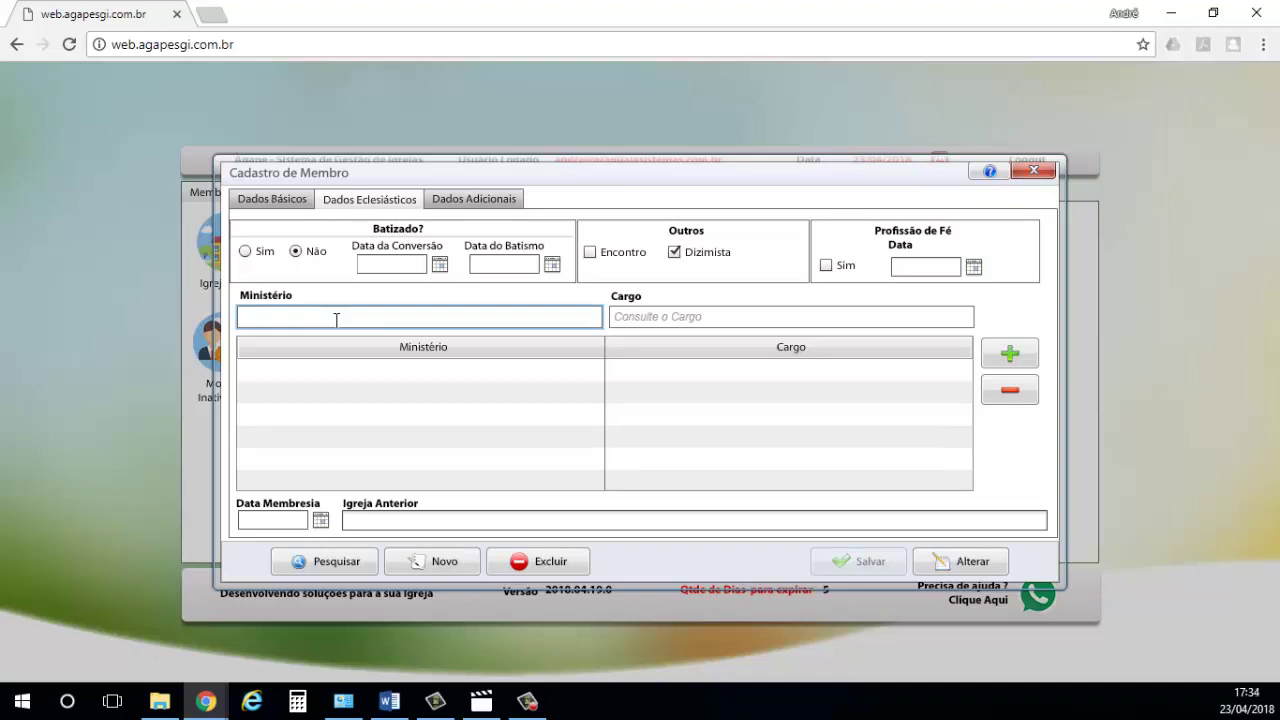
pyautogui.write('lo')
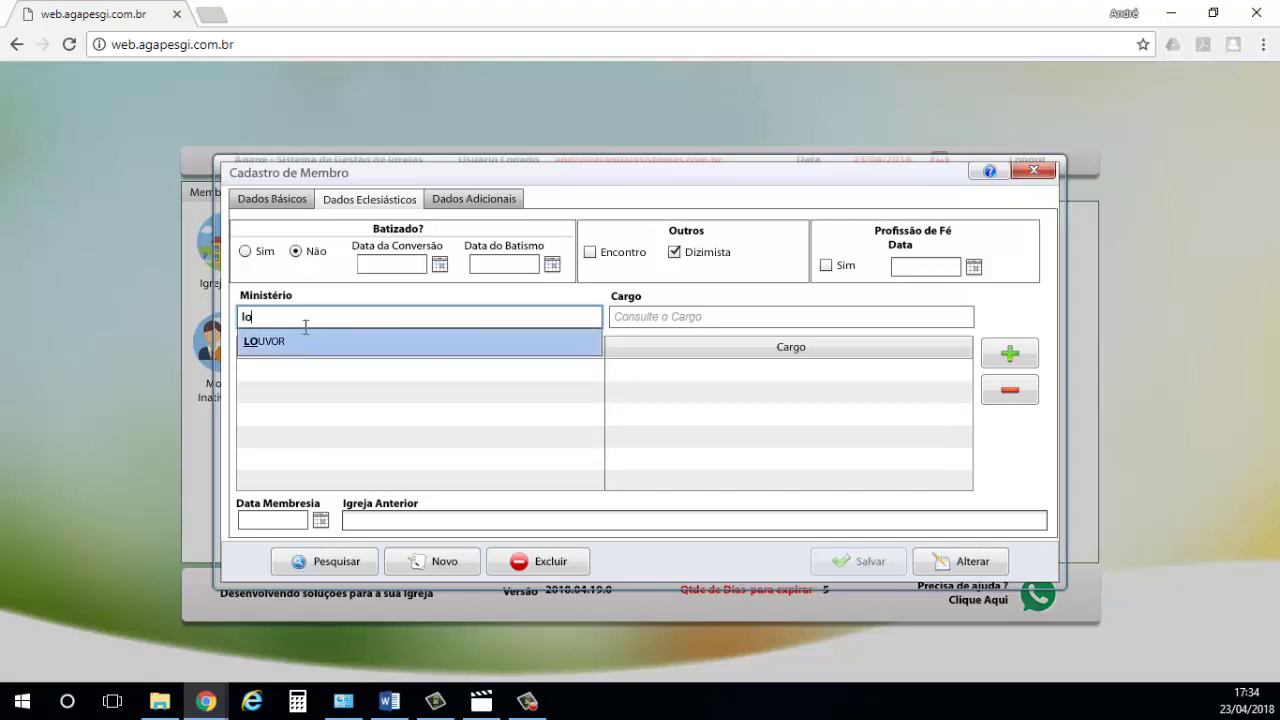
pyautogui.click(278, 345)
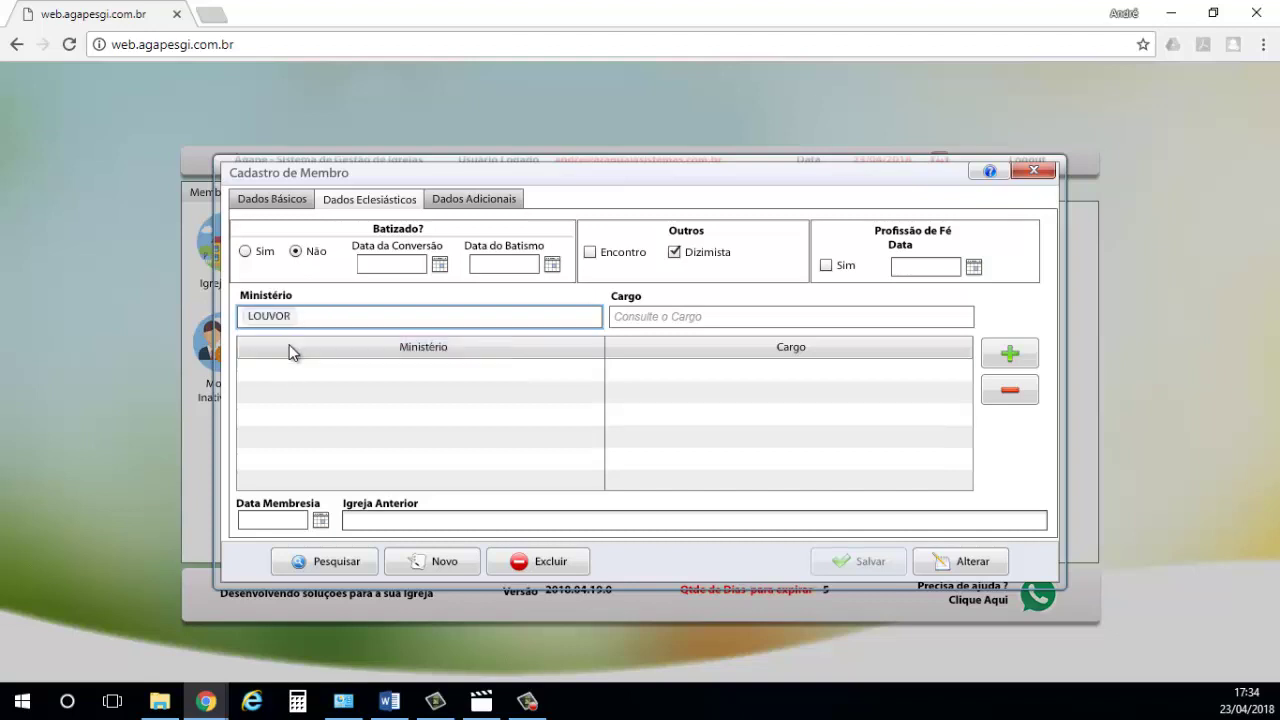
pyautogui.click(700, 317)
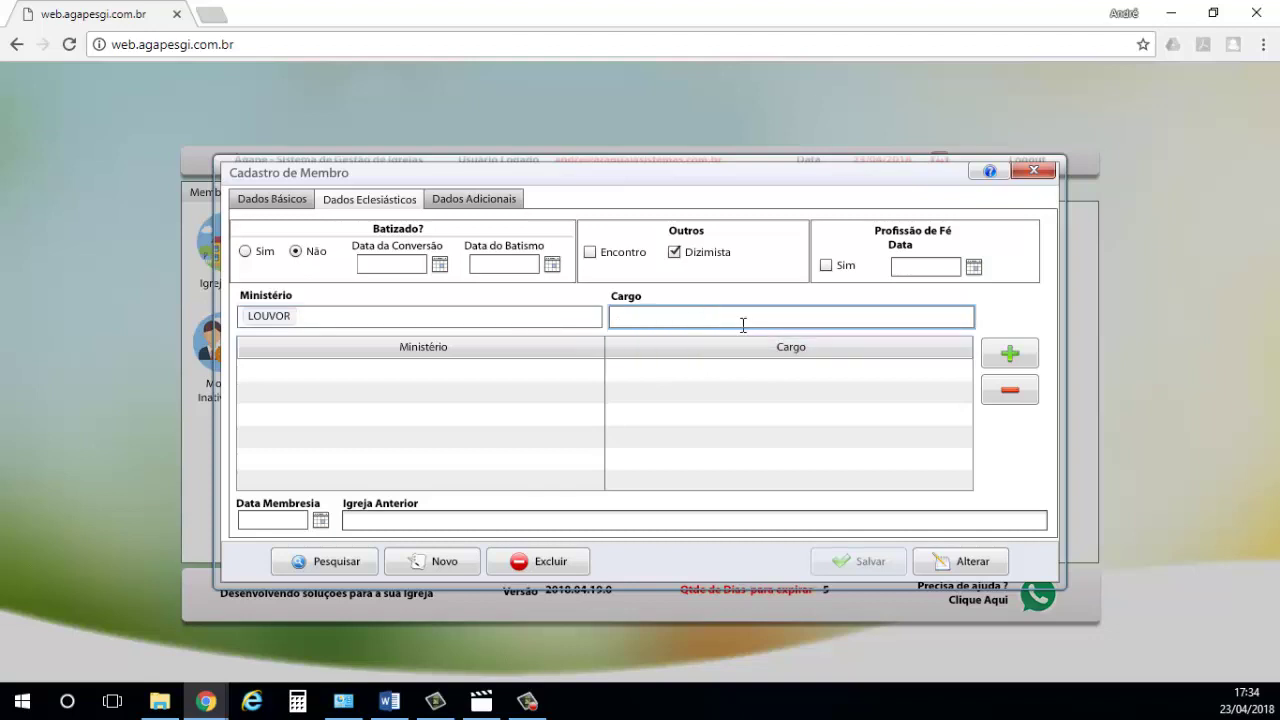
pyautogui.write('m')
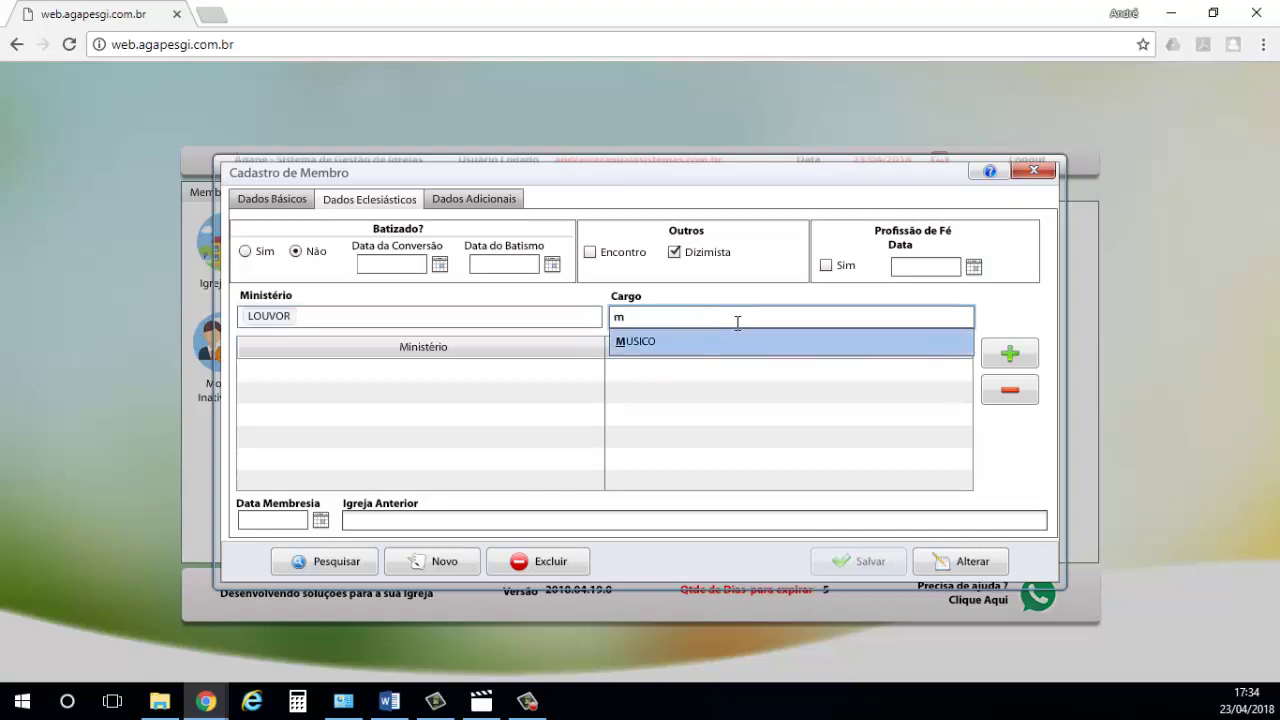
pyautogui.click(645, 343)
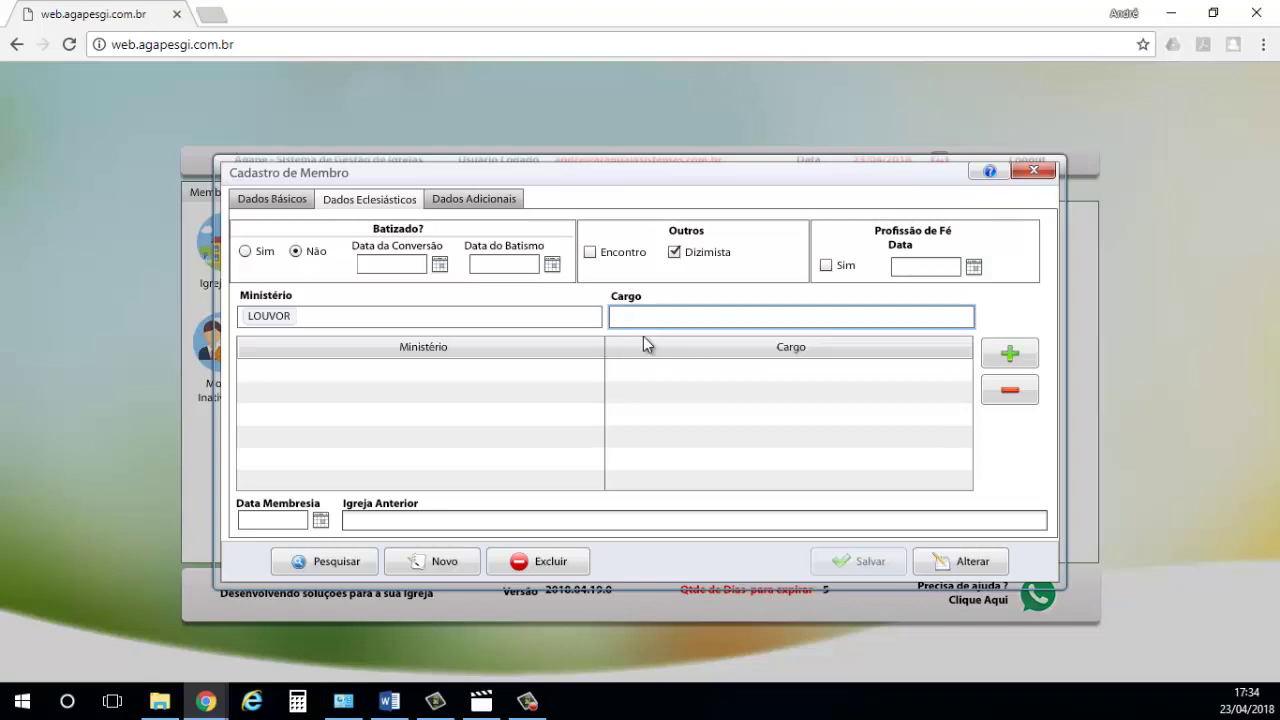
pyautogui.click(1010, 357)
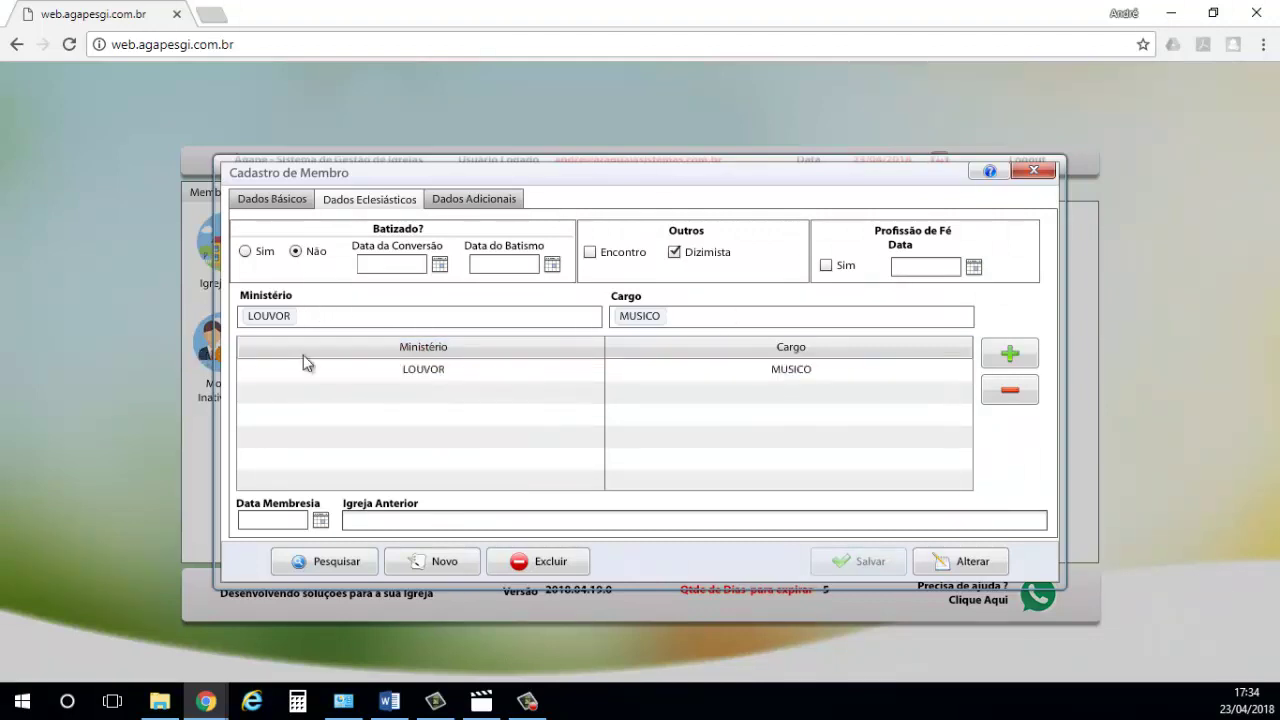
# - Add a second ministry, ORACAO with cargo DIACONO, and save the member record with Alterar
pyautogui.click(363, 319)
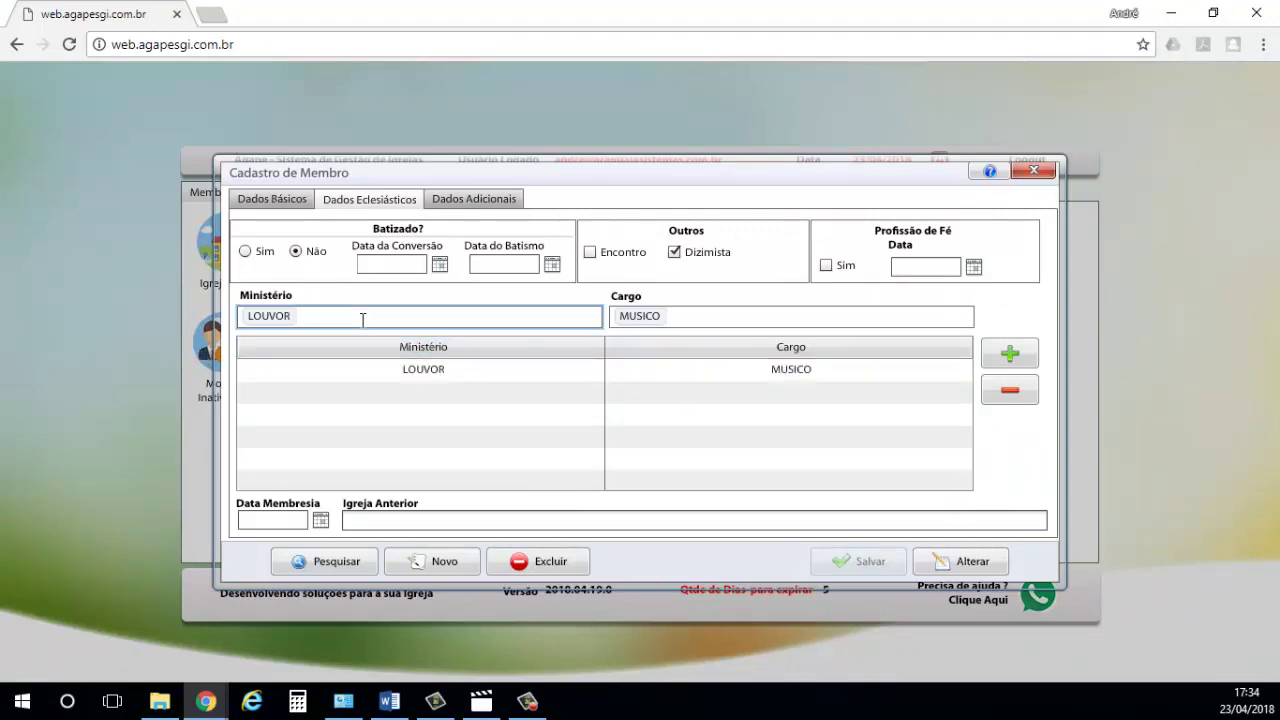
pyautogui.doubleClick(378, 316)
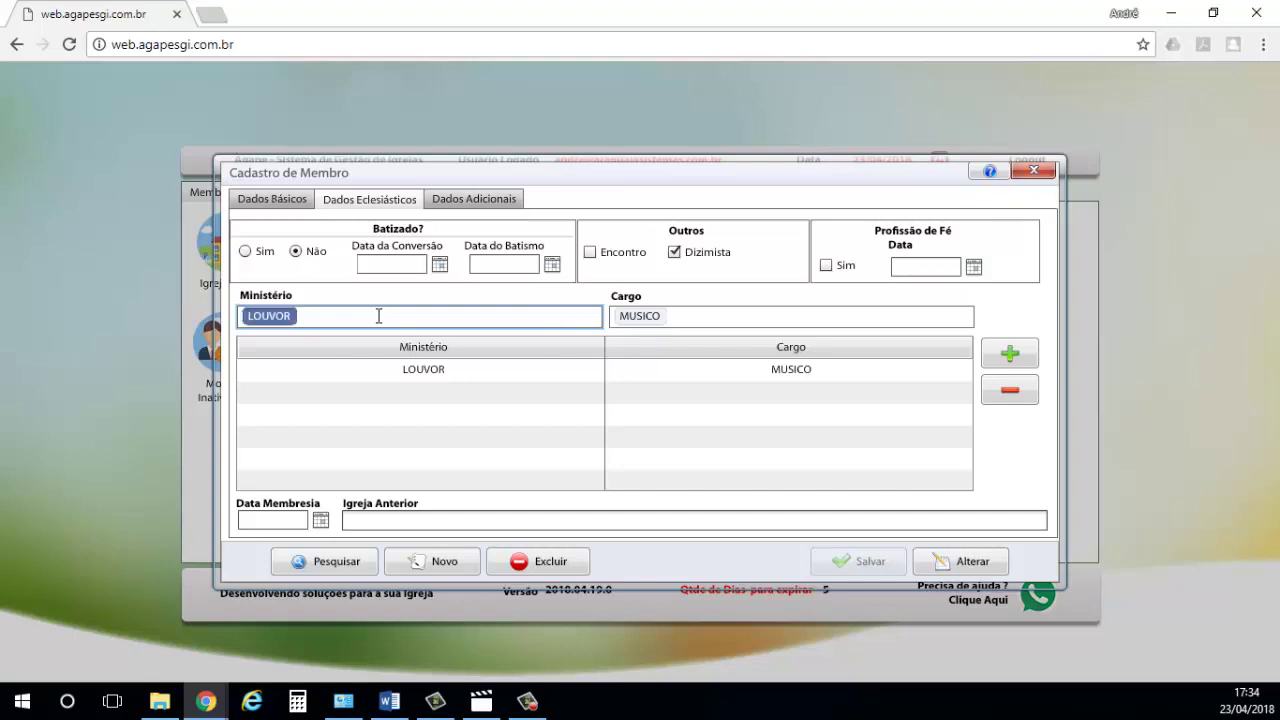
pyautogui.write('o')
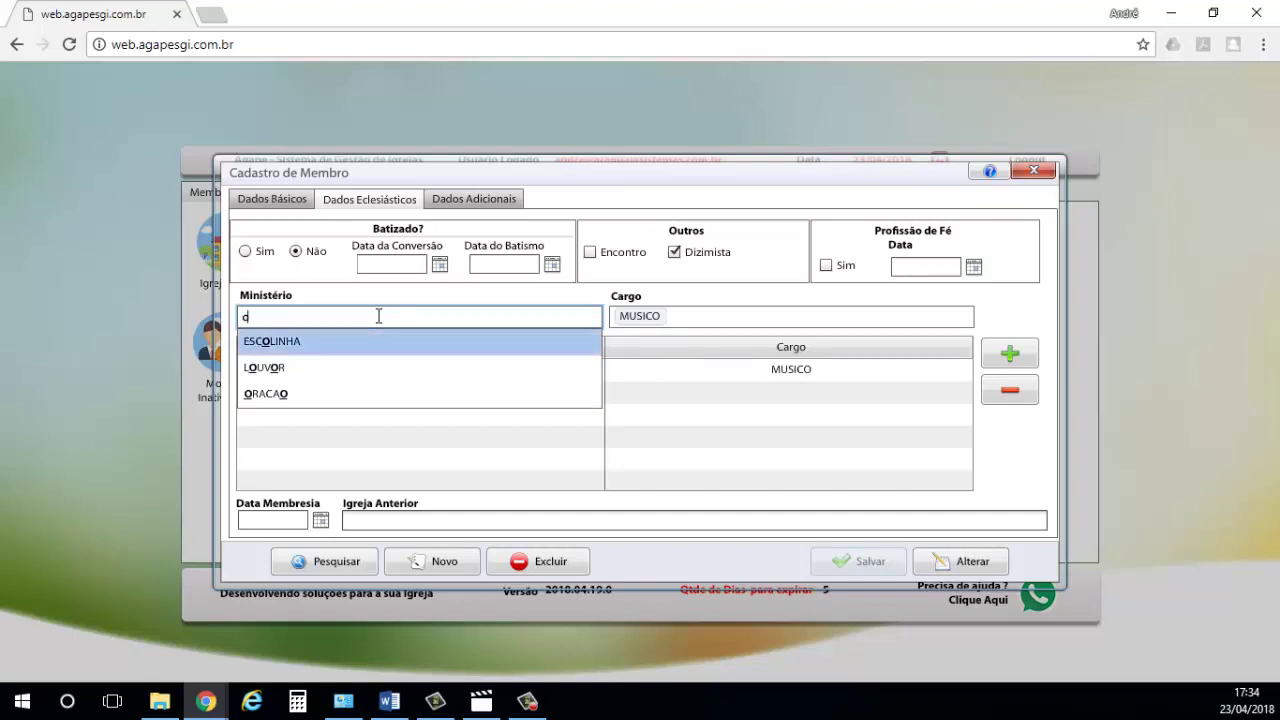
pyautogui.click(284, 396)
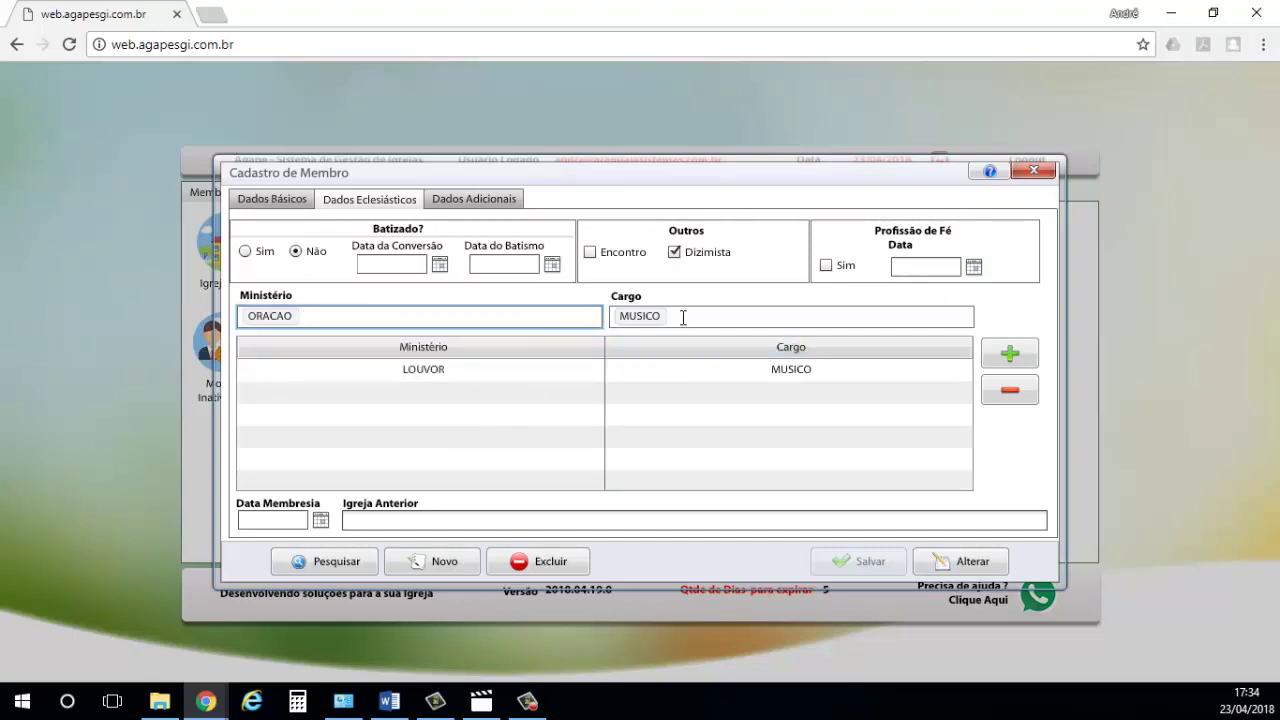
pyautogui.press('Tab')
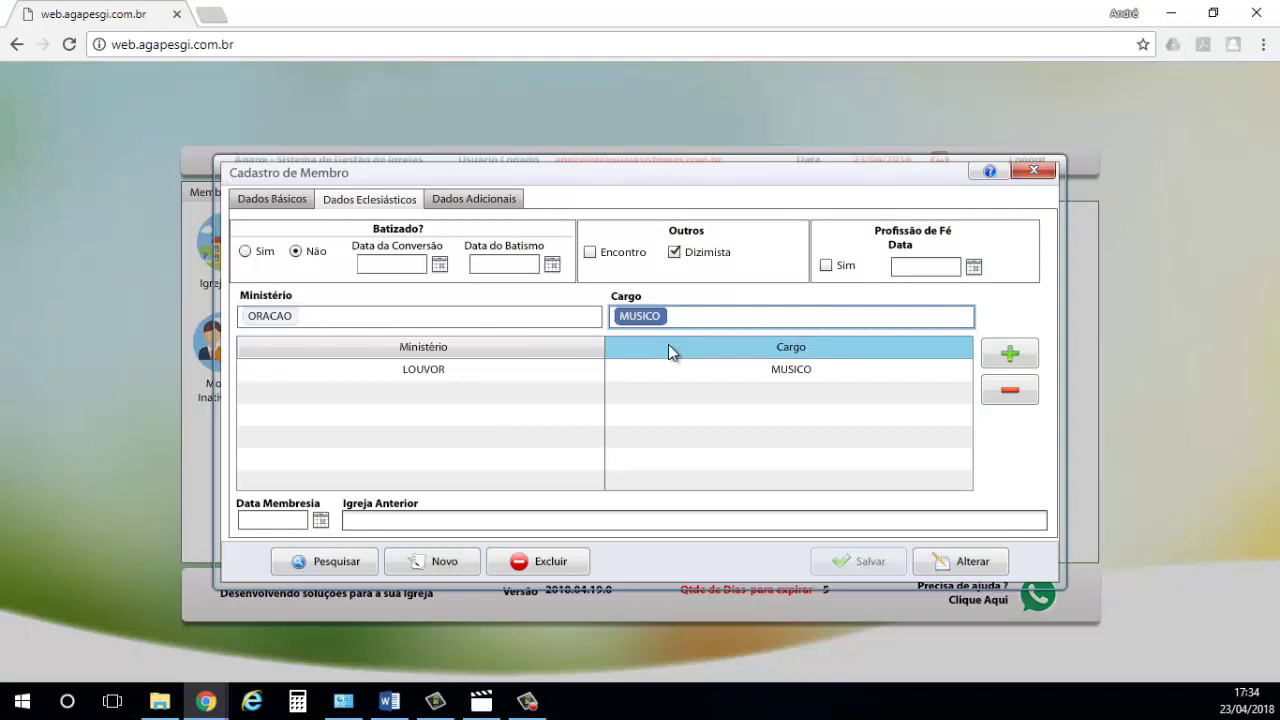
pyautogui.write('d')
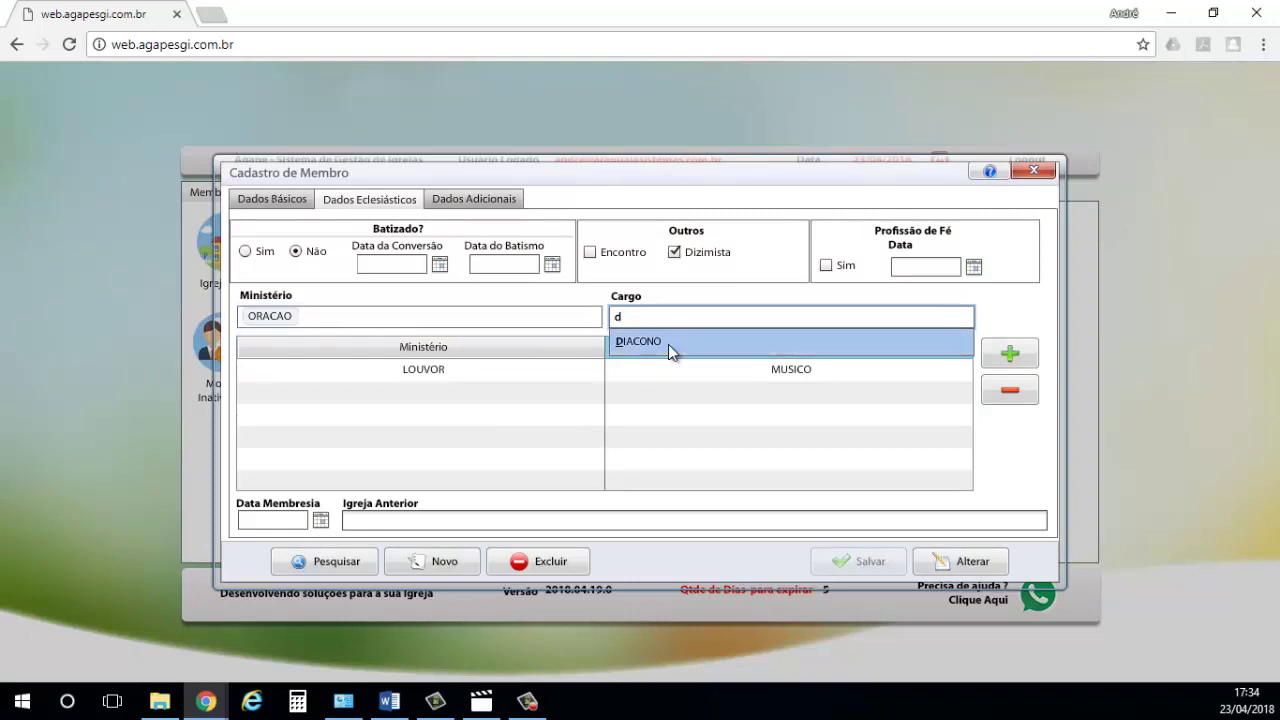
pyautogui.click(652, 341)
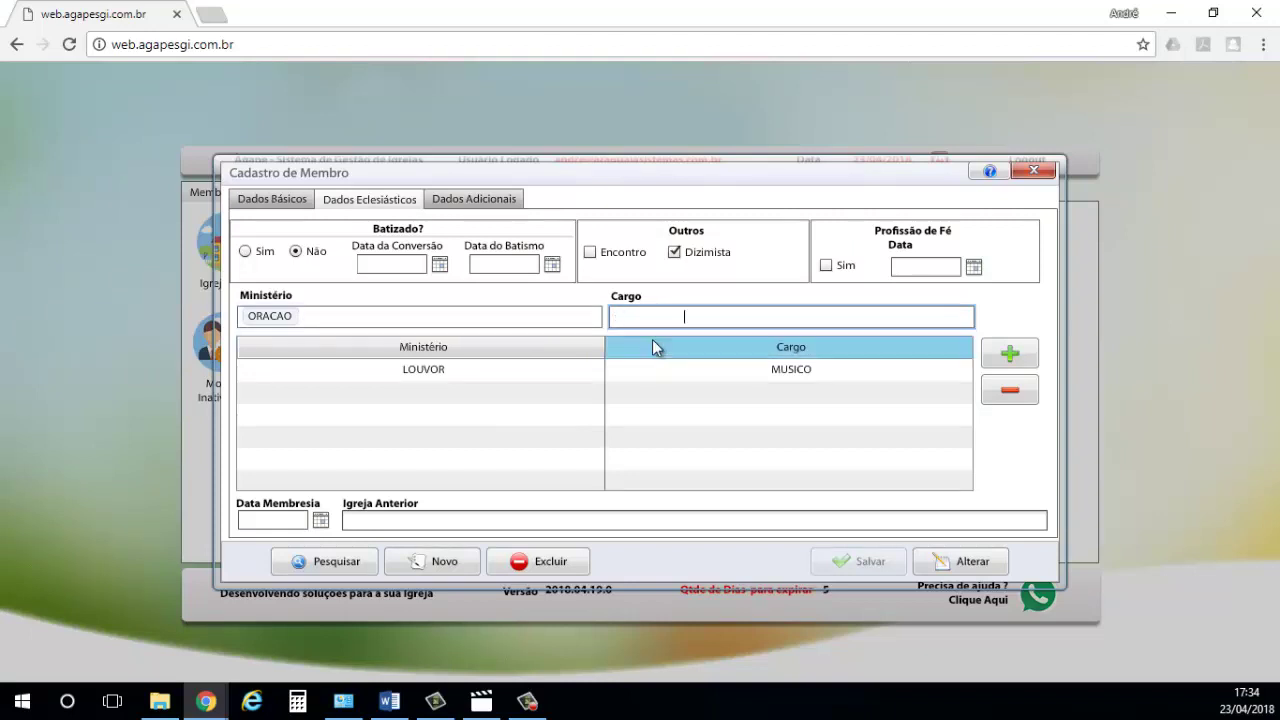
pyautogui.click(1016, 358)
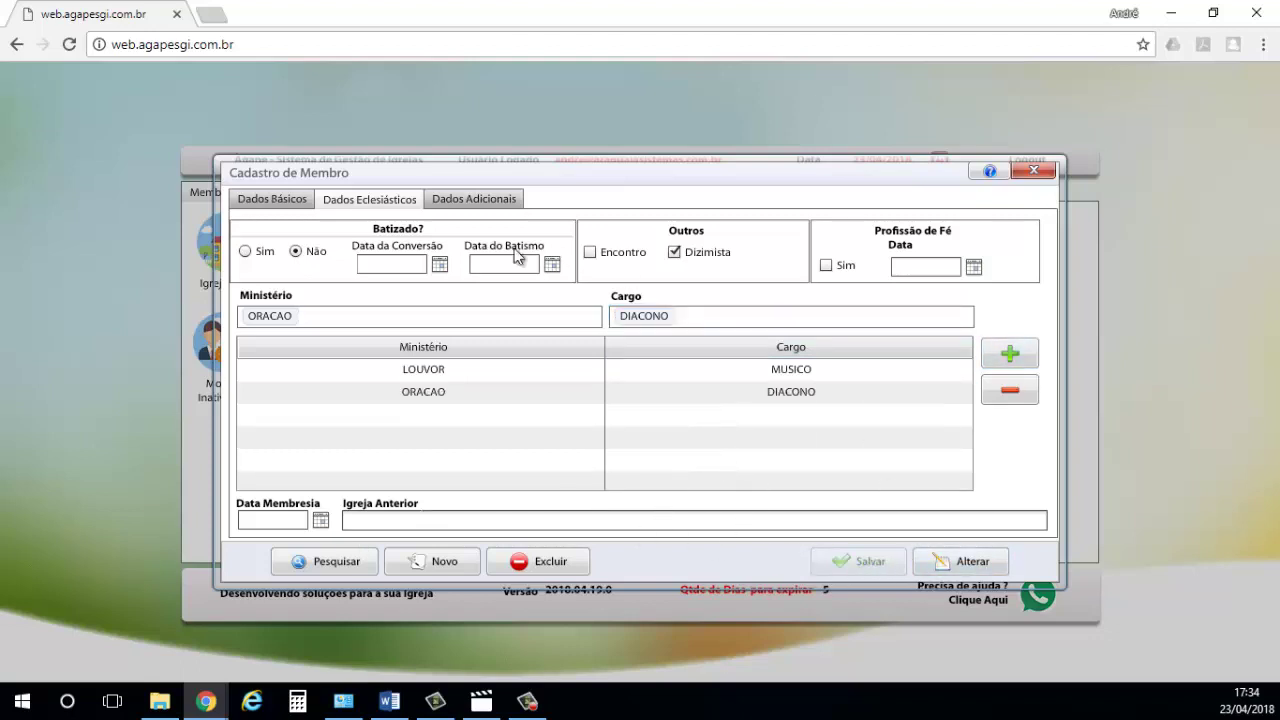
pyautogui.click(975, 563)
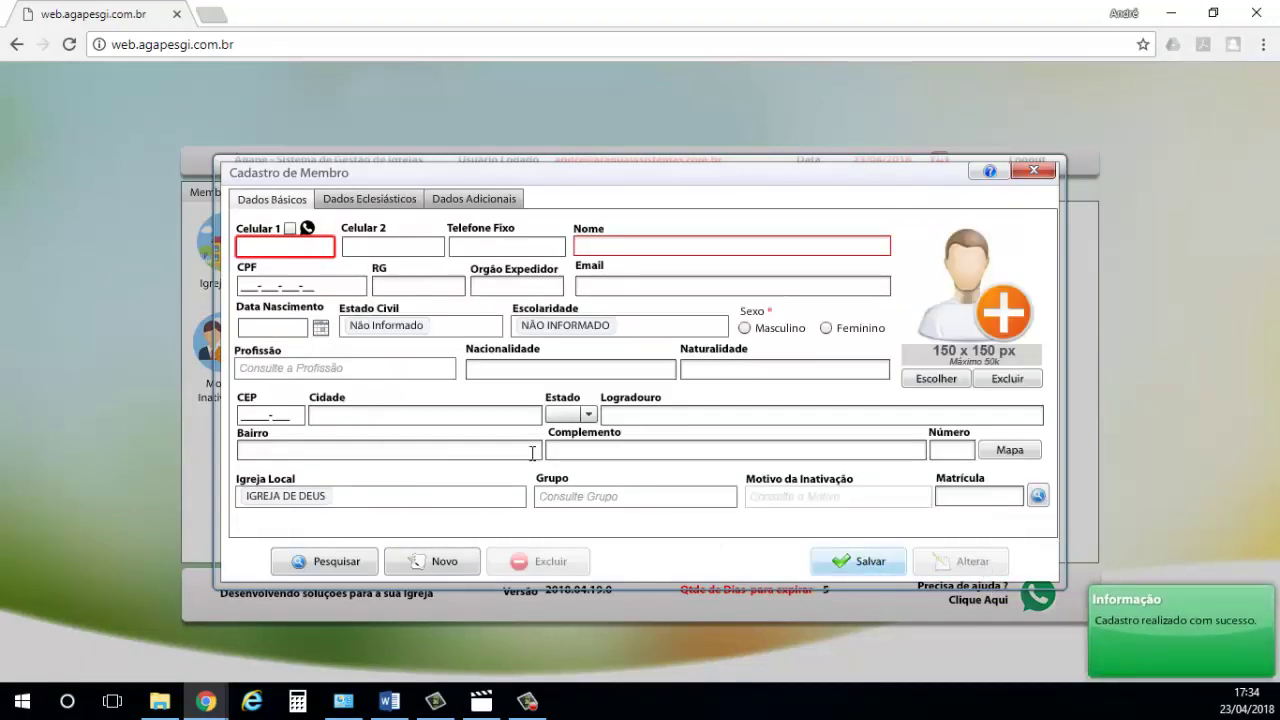
# - Switch the blank member form to its Dados Adicionais tab with the parents' and marriage fields
pyautogui.click(476, 200)
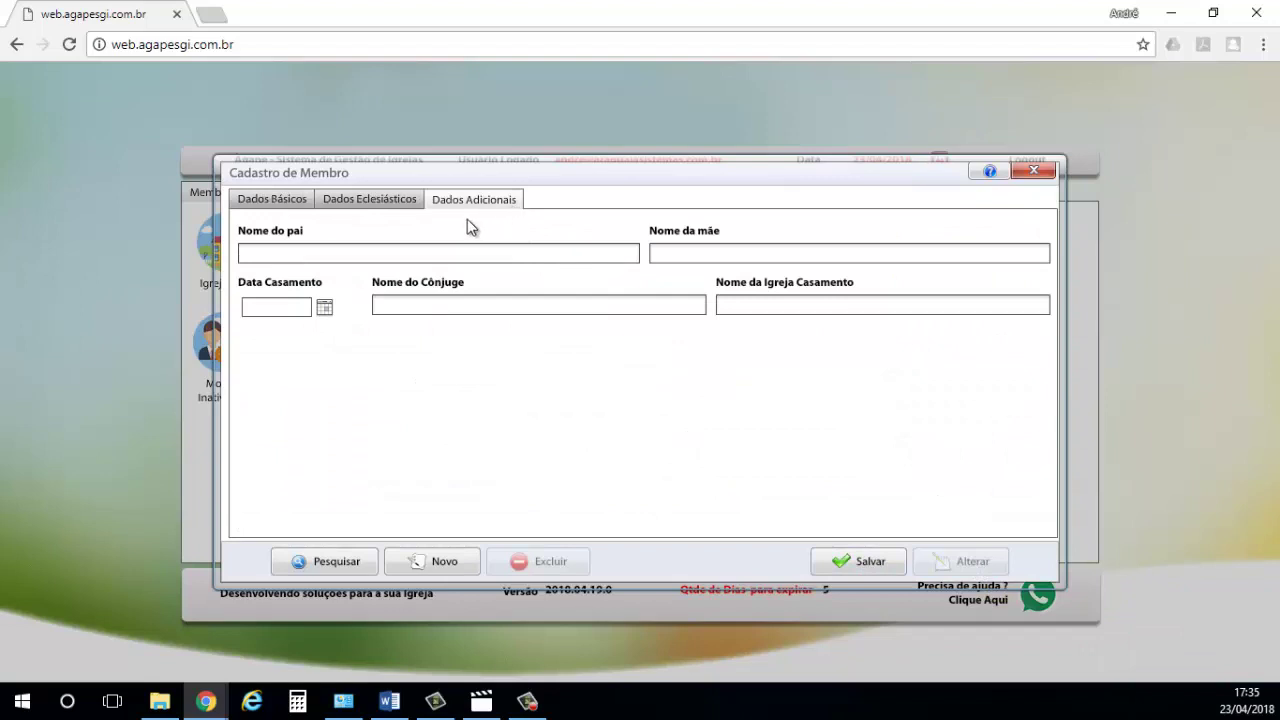